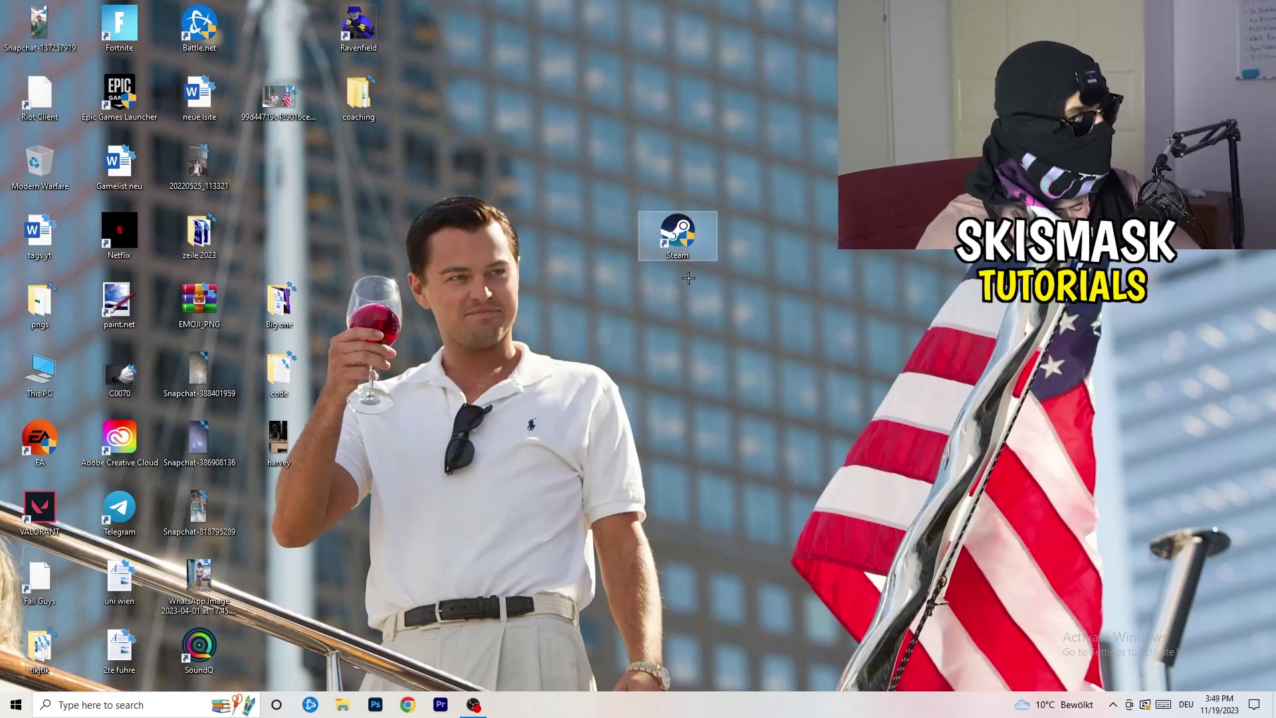
# - Open the Steam shortcut's properties, review its compatibility mode and administrator settings, and accept them
pyautogui.rightClick(688, 234)
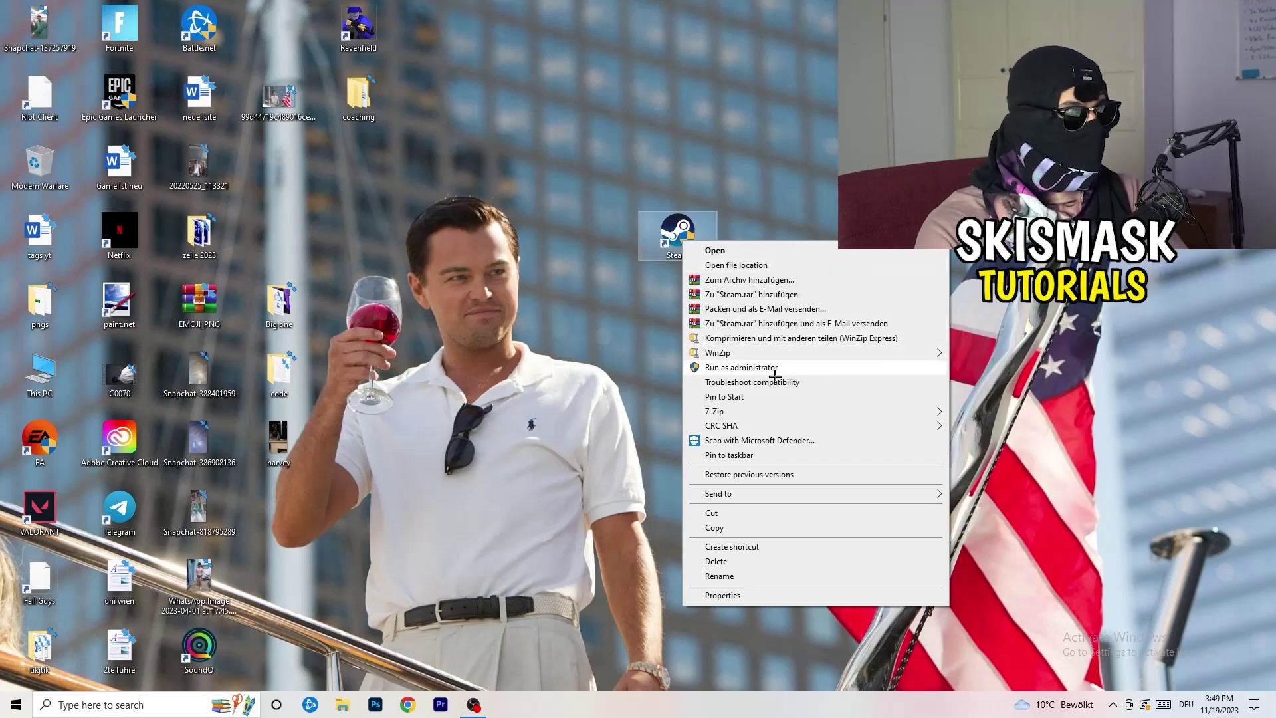
pyautogui.click(722, 596)
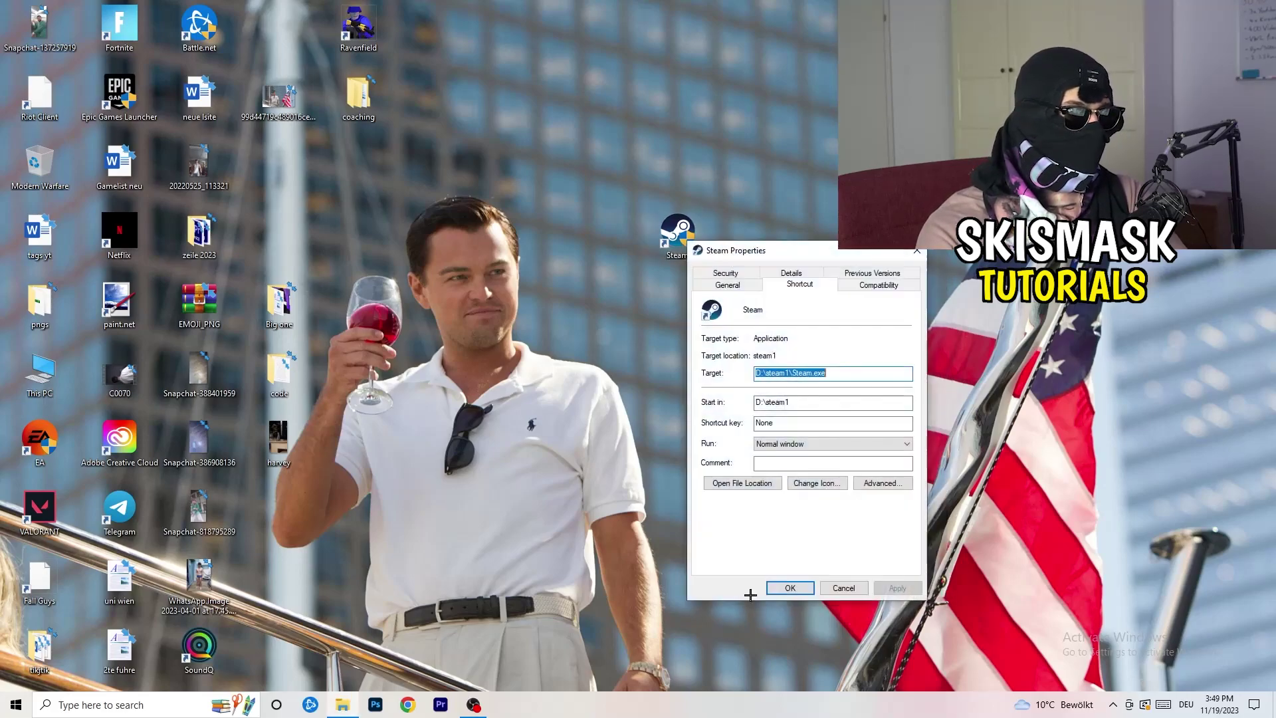
pyautogui.moveTo(800, 245); pyautogui.dragTo(568, 192)
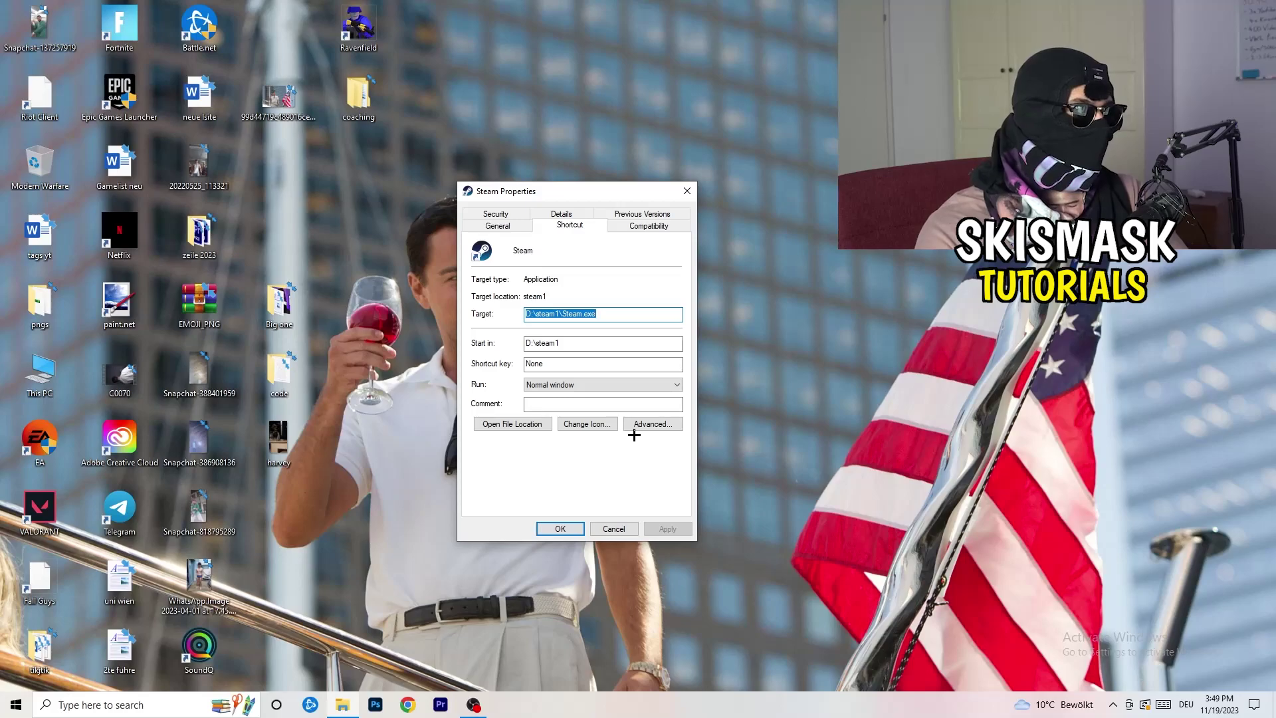
pyautogui.click(654, 227)
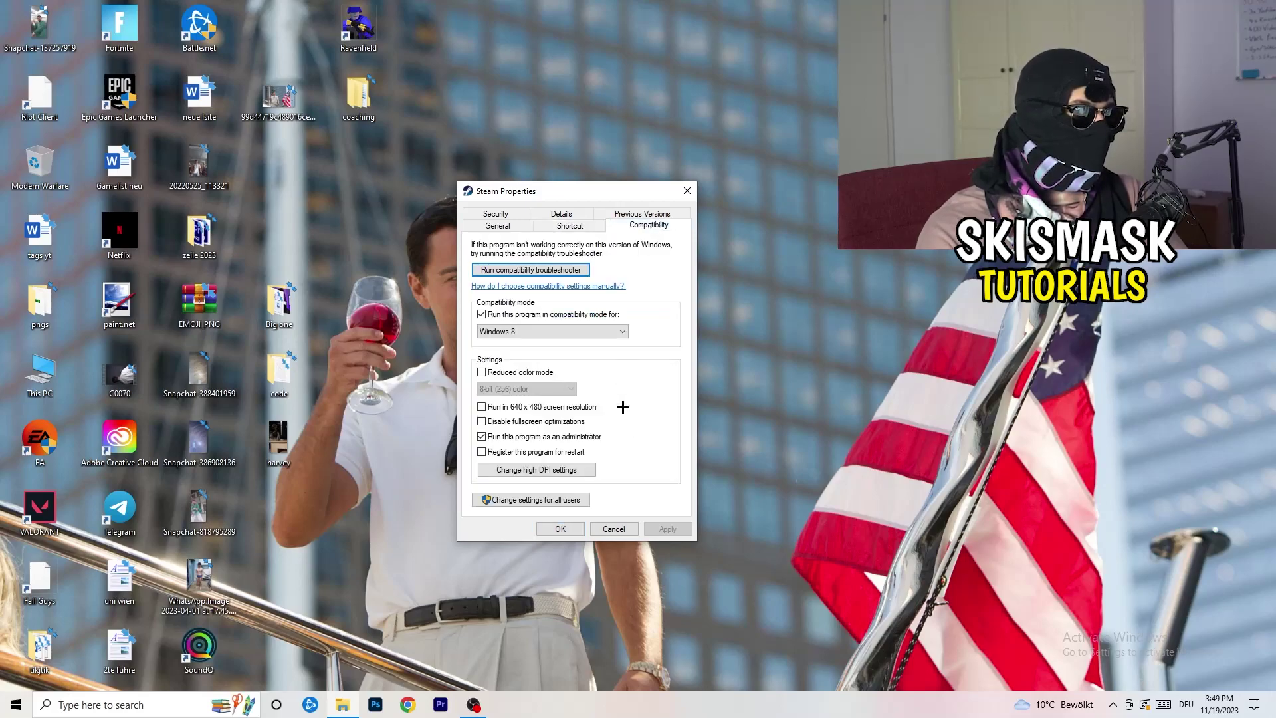
pyautogui.moveTo(584, 197); pyautogui.dragTo(735, 140)
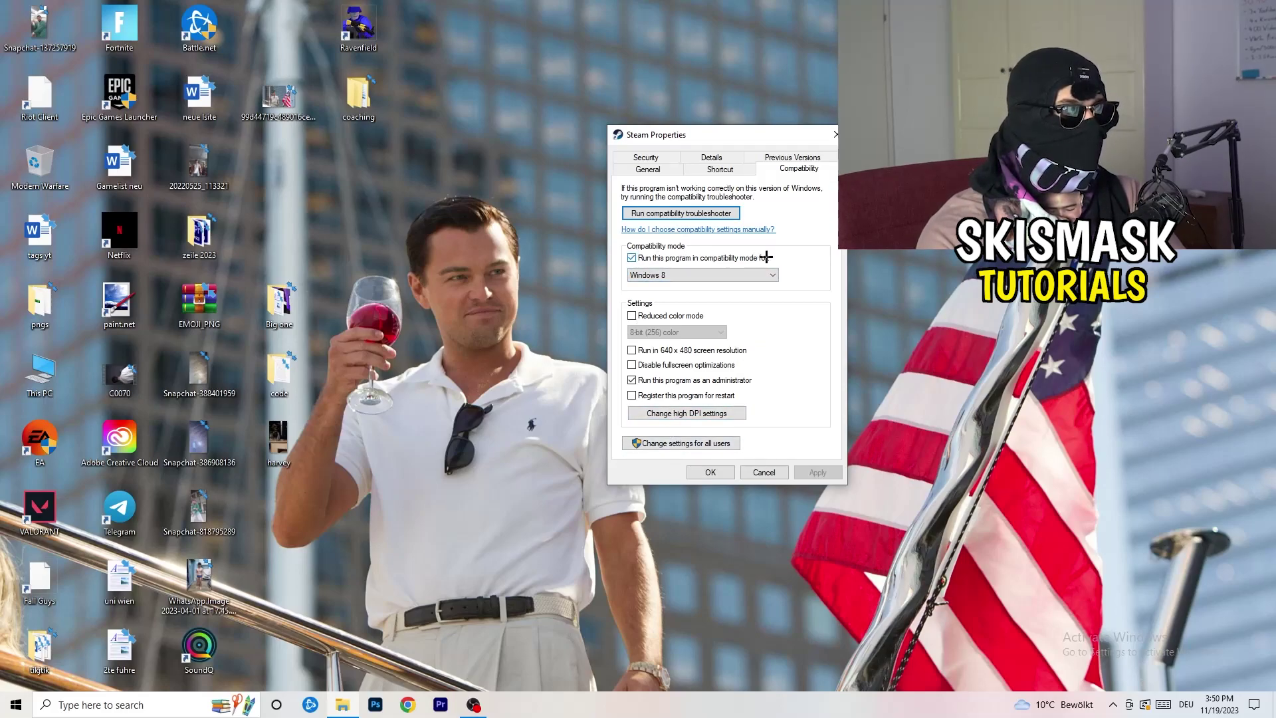
pyautogui.click(705, 275)
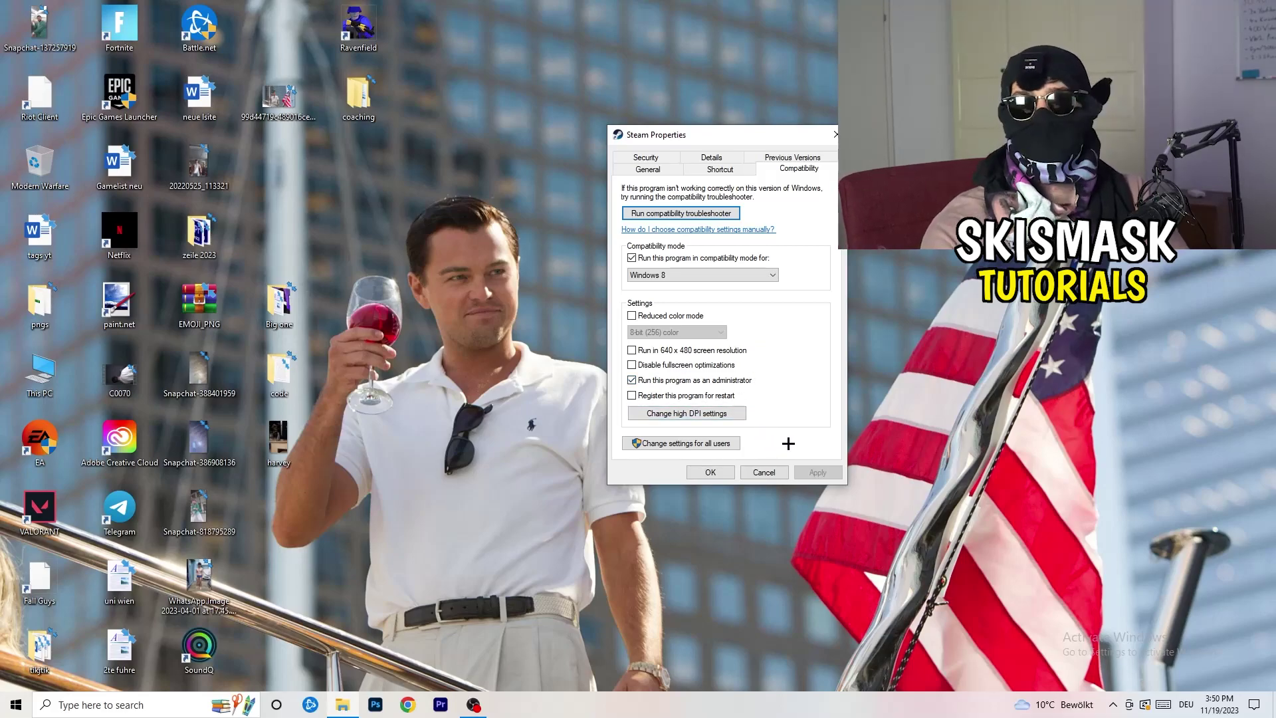
pyautogui.click(717, 473)
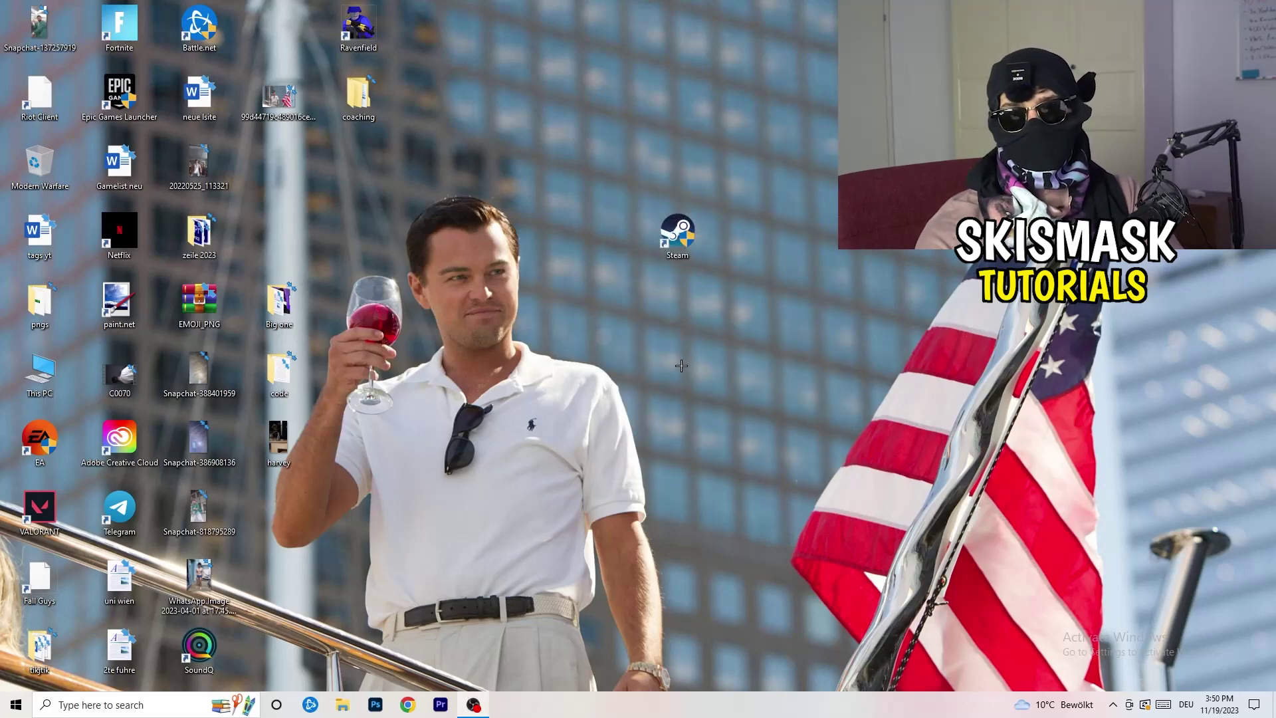
# - Reposition the Steam shortcut on the desktop and check its compatibility settings again before closing its properties
pyautogui.moveTo(678, 232); pyautogui.dragTo(604, 235)
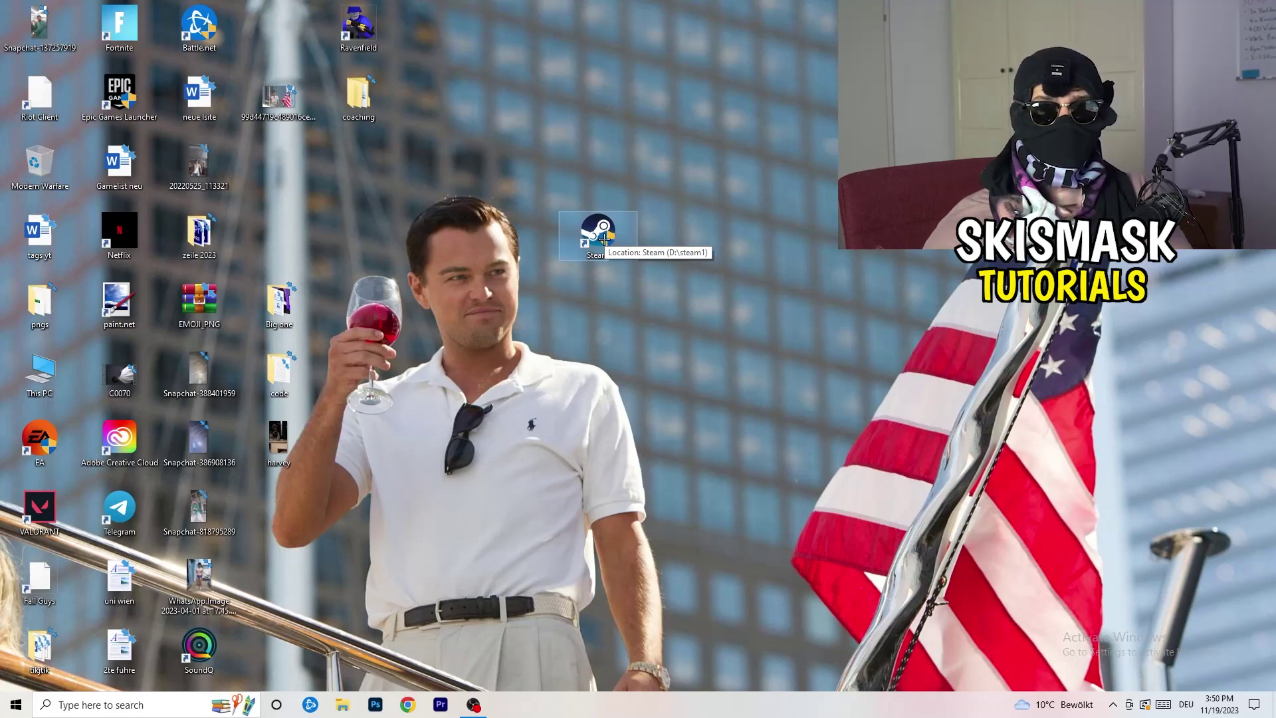
pyautogui.moveTo(603, 239); pyautogui.dragTo(440, 237)
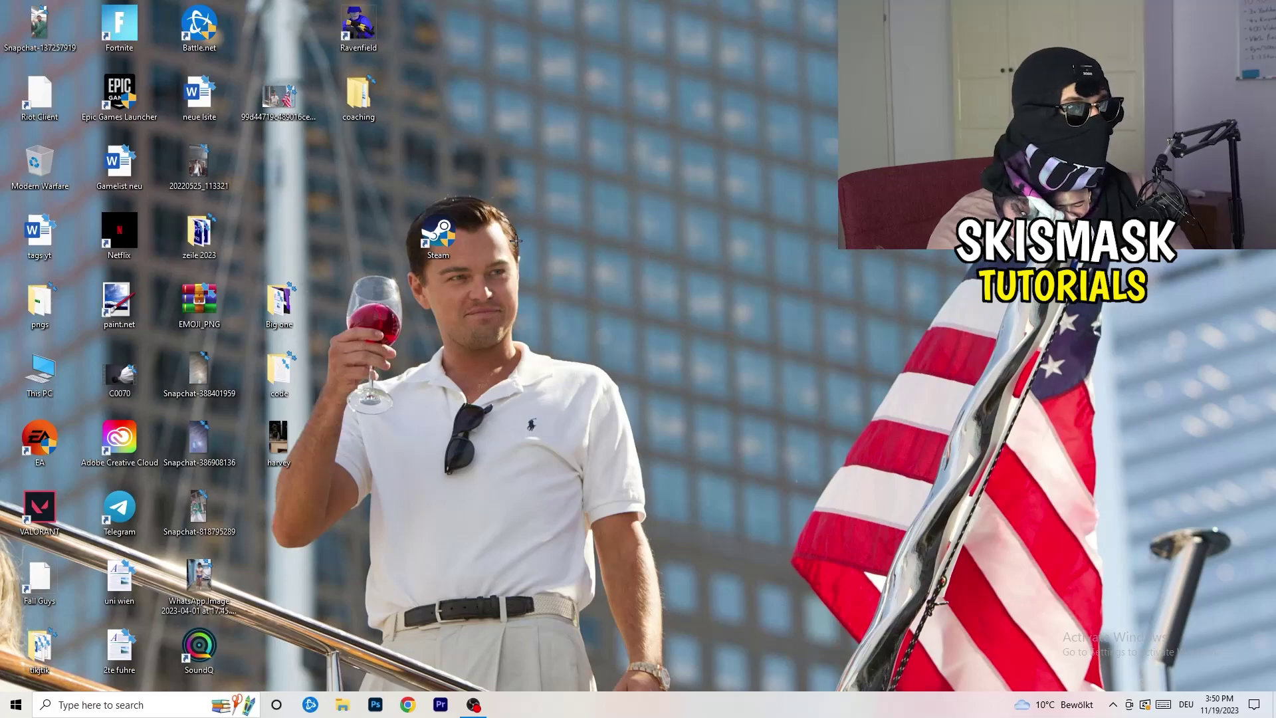
pyautogui.rightClick(440, 247)
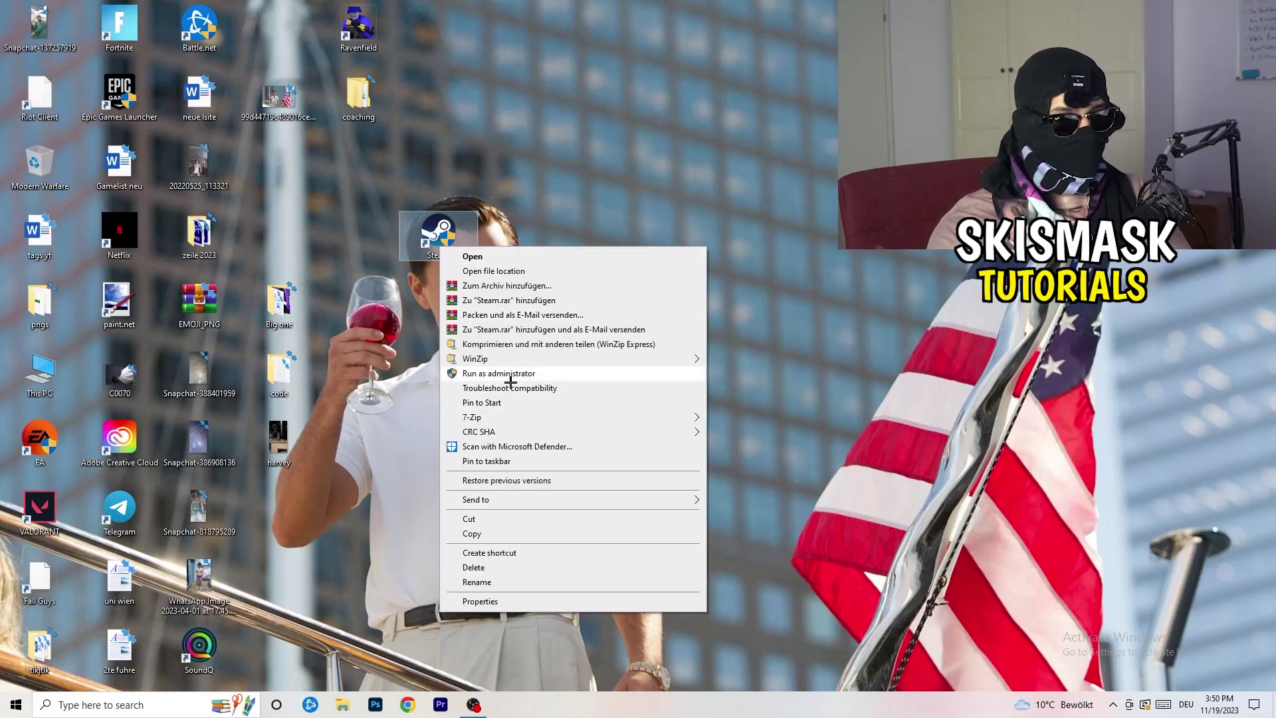
pyautogui.click(480, 601)
pyautogui.click(622, 290)
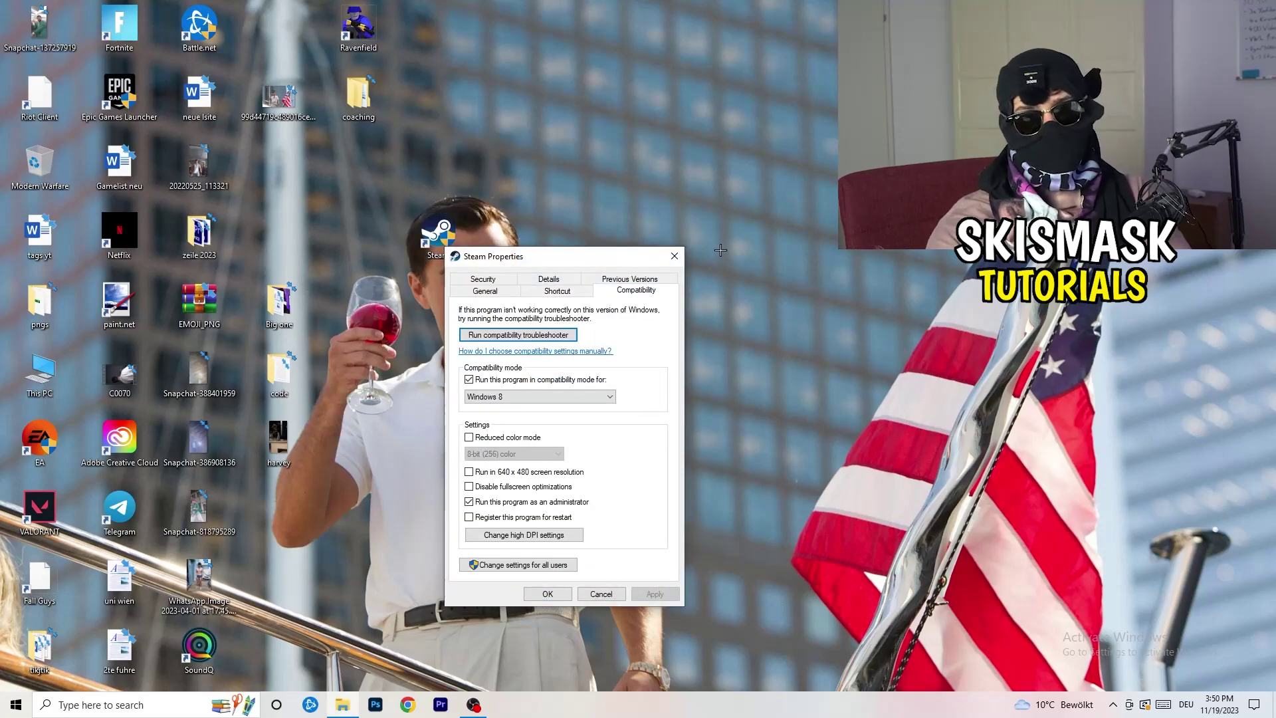
pyautogui.click(674, 257)
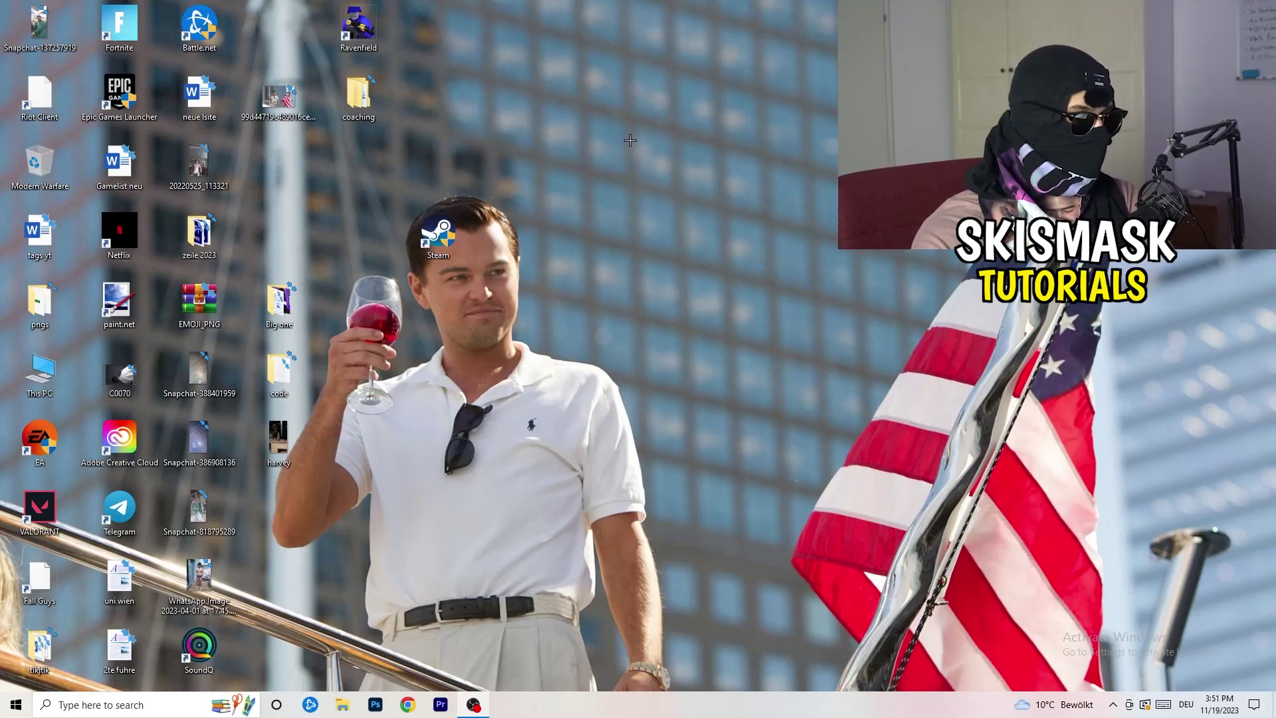
# - Open Task Manager and maximize its window
pyautogui.moveTo(645, 715)
pyautogui.mouseDown()
pyautogui.moveTo(1089, 370)
pyautogui.moveTo(718, 622)
pyautogui.moveTo(649, 678)
pyautogui.moveTo(649, 709)
pyautogui.mouseUp()
pyautogui.rightClick(649, 708)
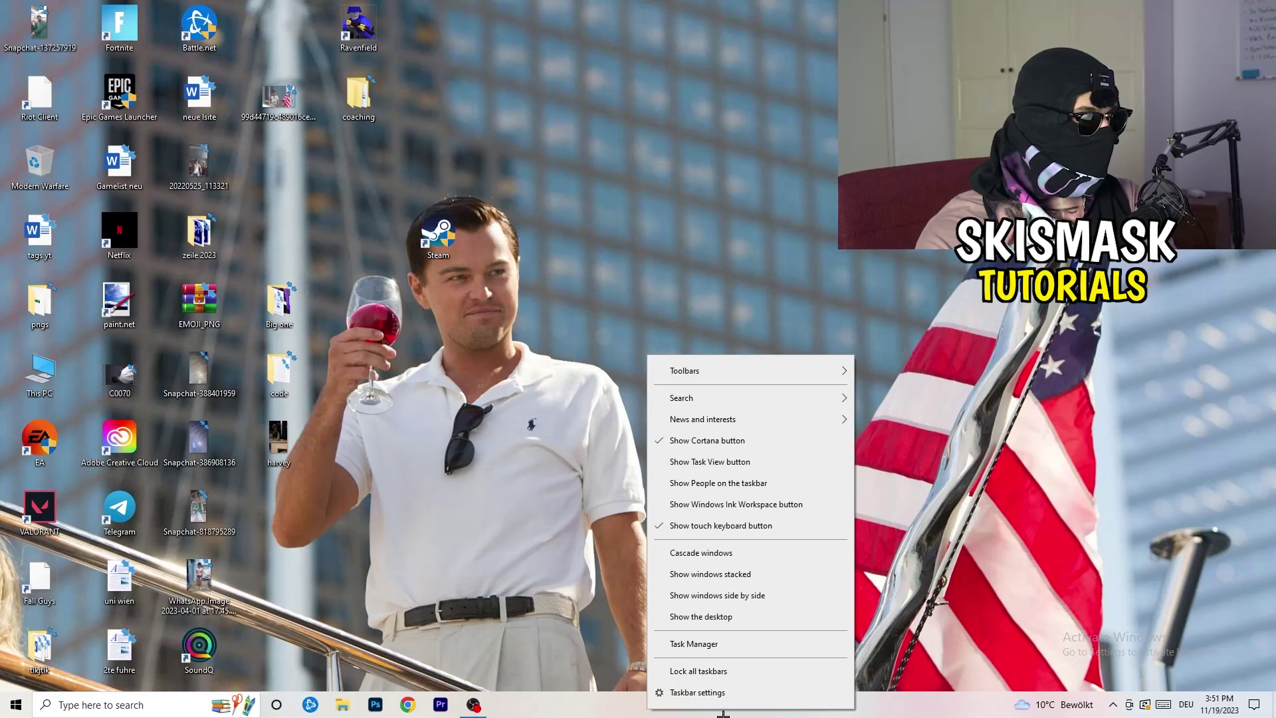
pyautogui.click(711, 644)
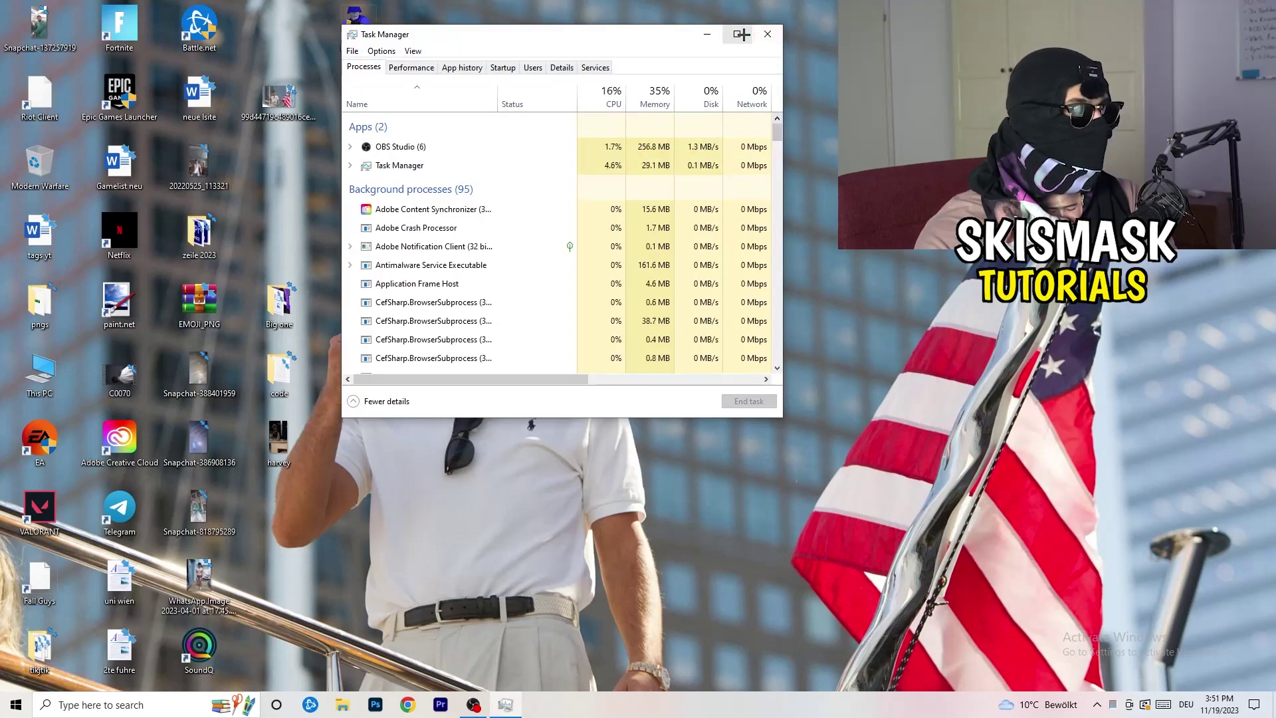
pyautogui.click(737, 32)
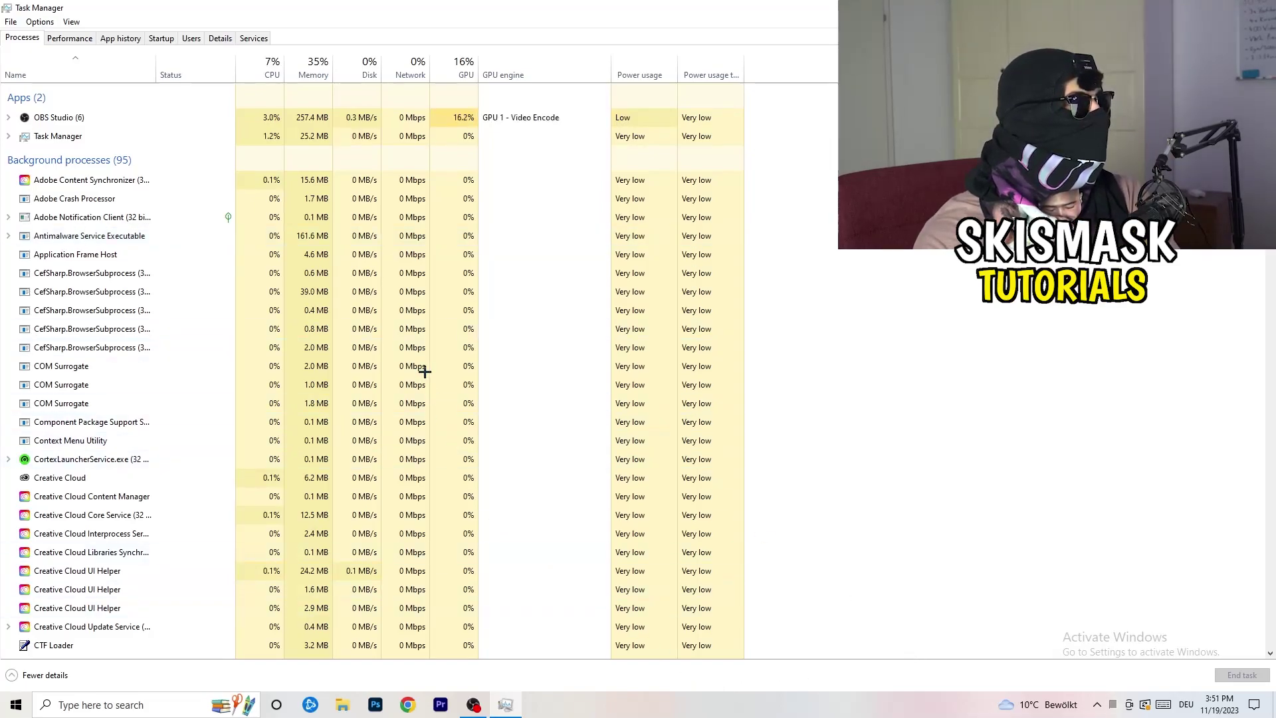
# - Show the priority options for a Creative Cloud UI Helper process in the detailed process list
pyautogui.click(212, 38)
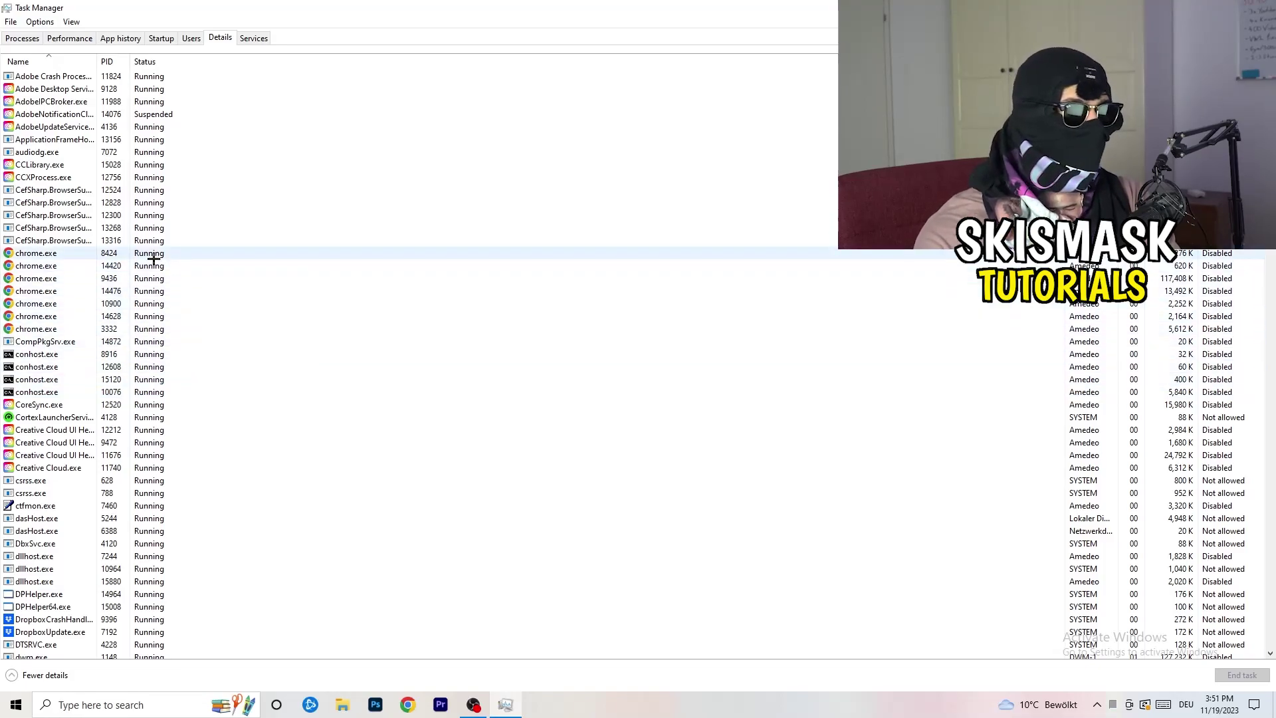
pyautogui.scroll(-3, 153, 258)
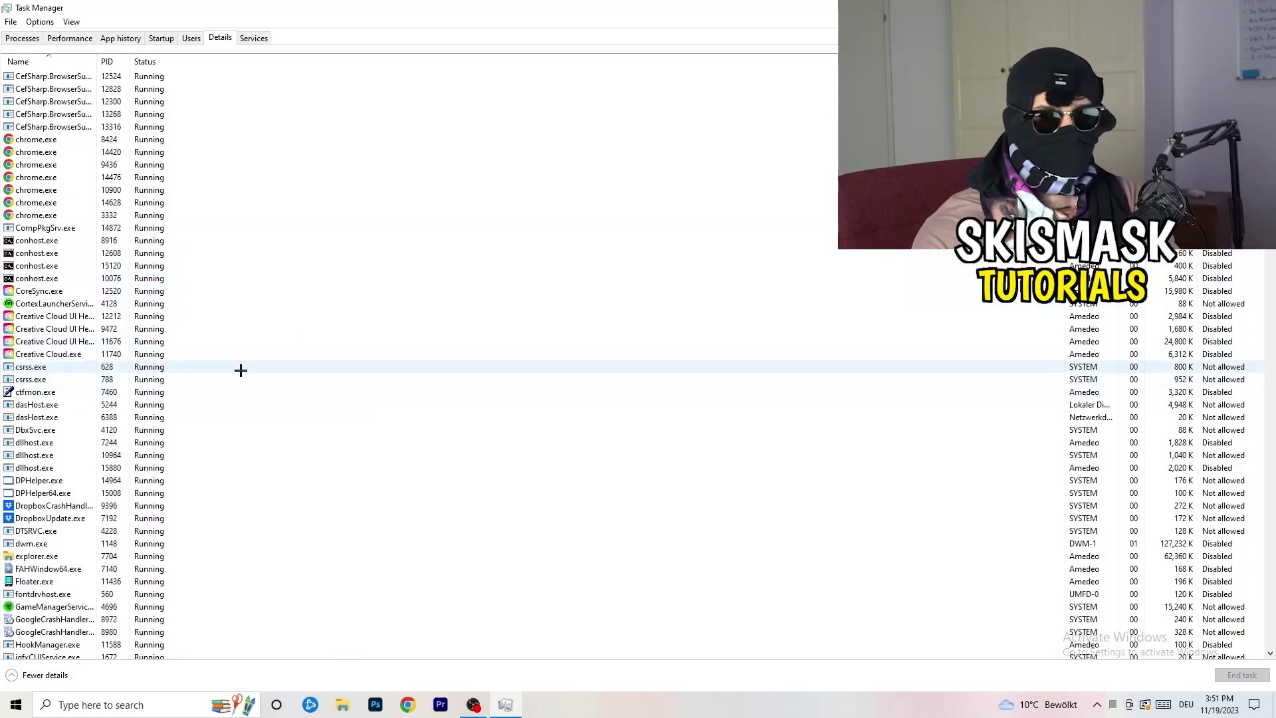
pyautogui.rightClick(53, 340)
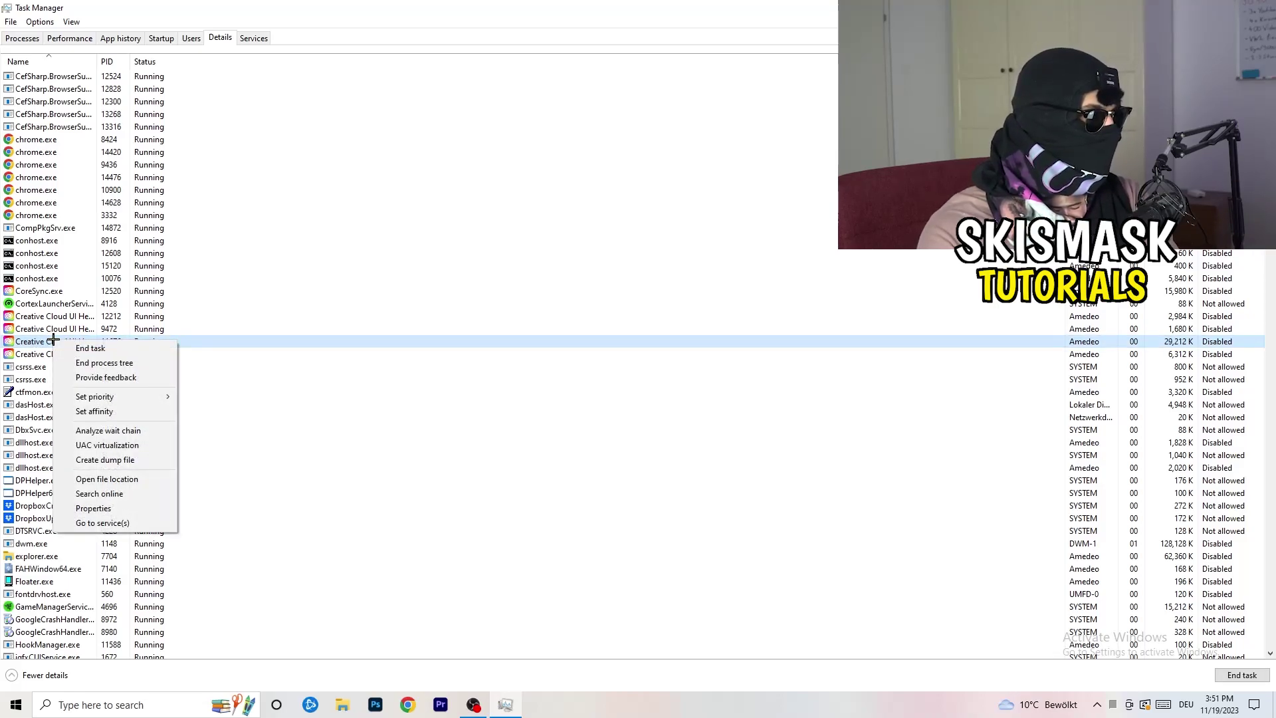
pyautogui.moveTo(116, 399)
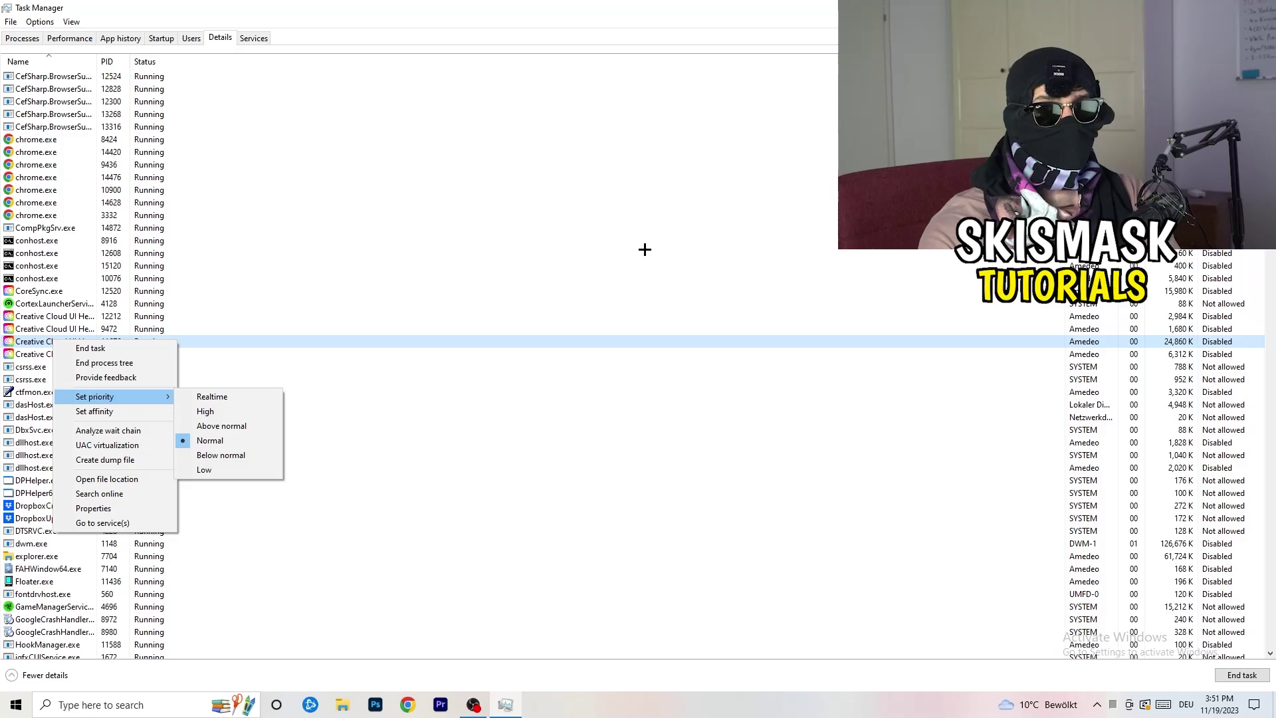
# - Examine the startup programs and the actions available for File Association Helper without changing it
pyautogui.click(166, 37)
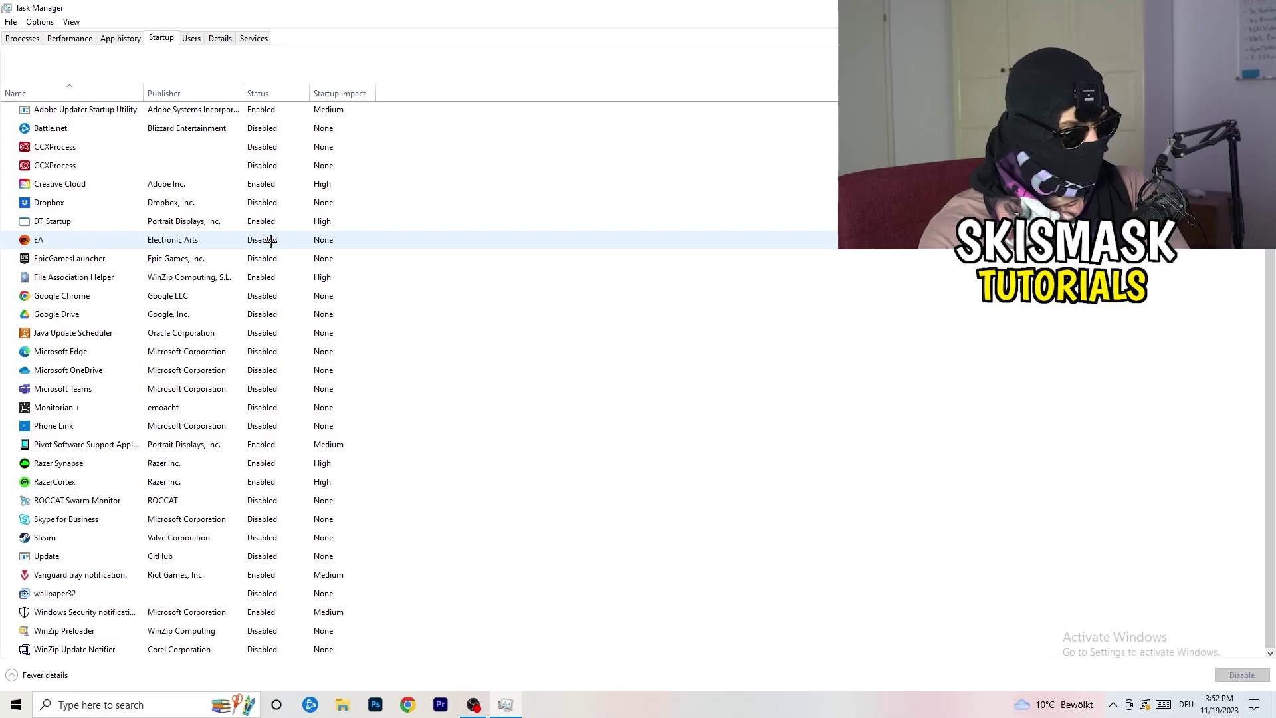
pyautogui.rightClick(266, 277)
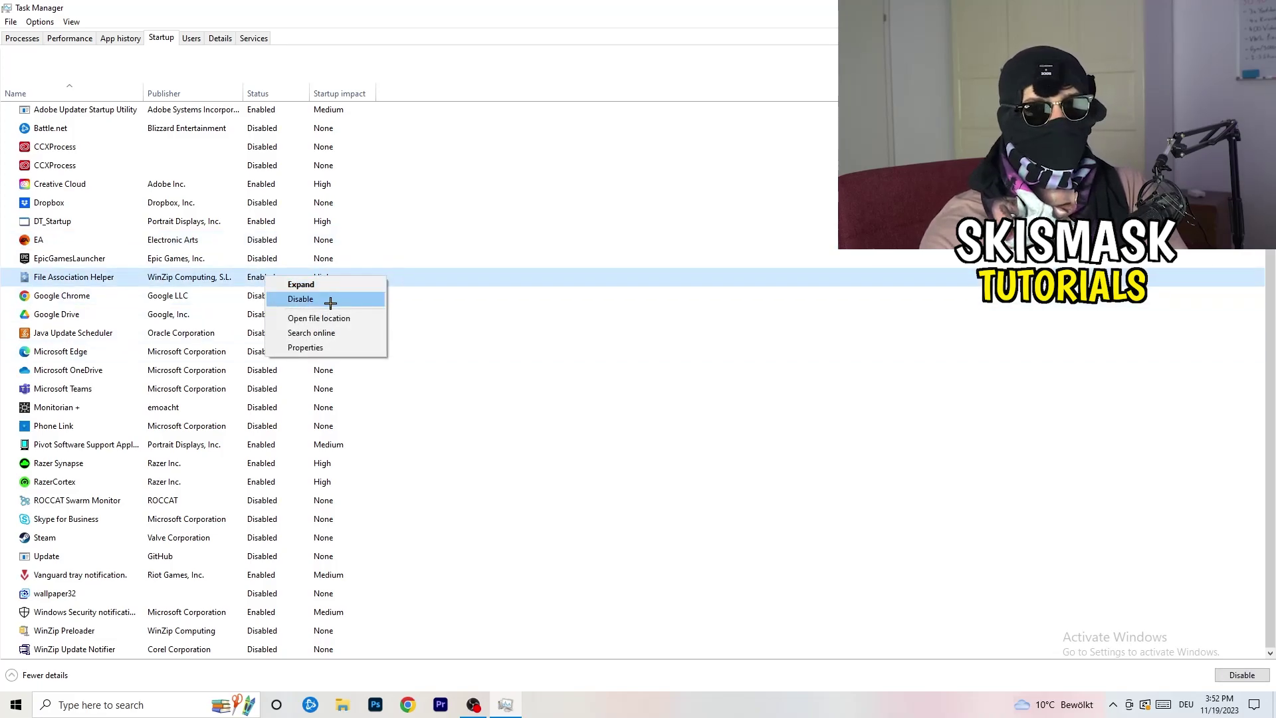
pyautogui.click(522, 97)
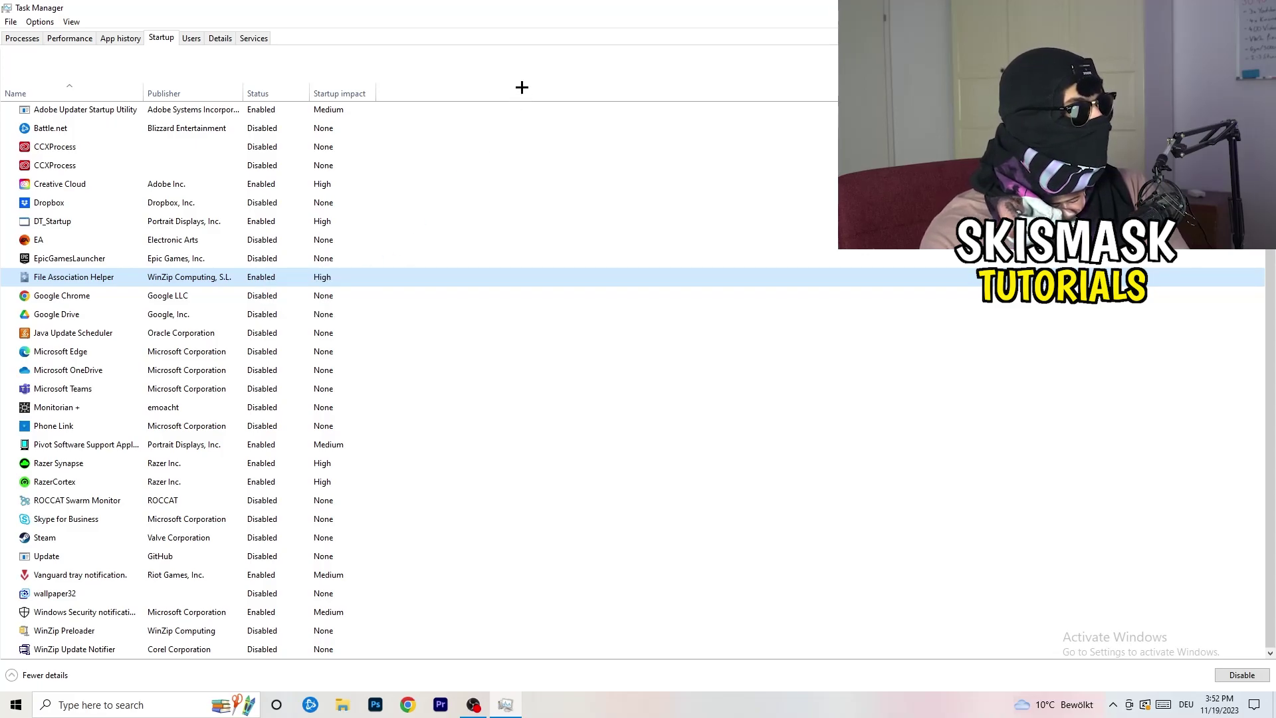
# - Sort the running processes by CPU usage and by GPU usage, and look through the list for demanding ones
pyautogui.click(36, 40)
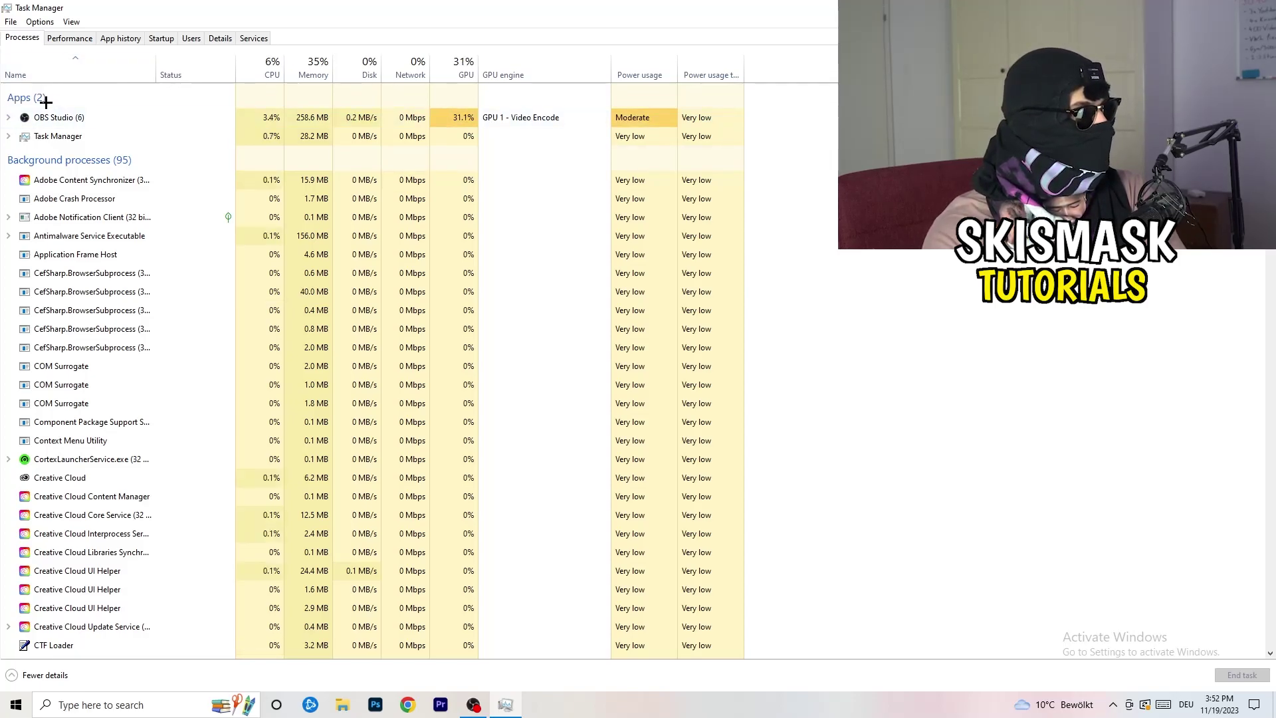
pyautogui.click(261, 67)
pyautogui.click(449, 59)
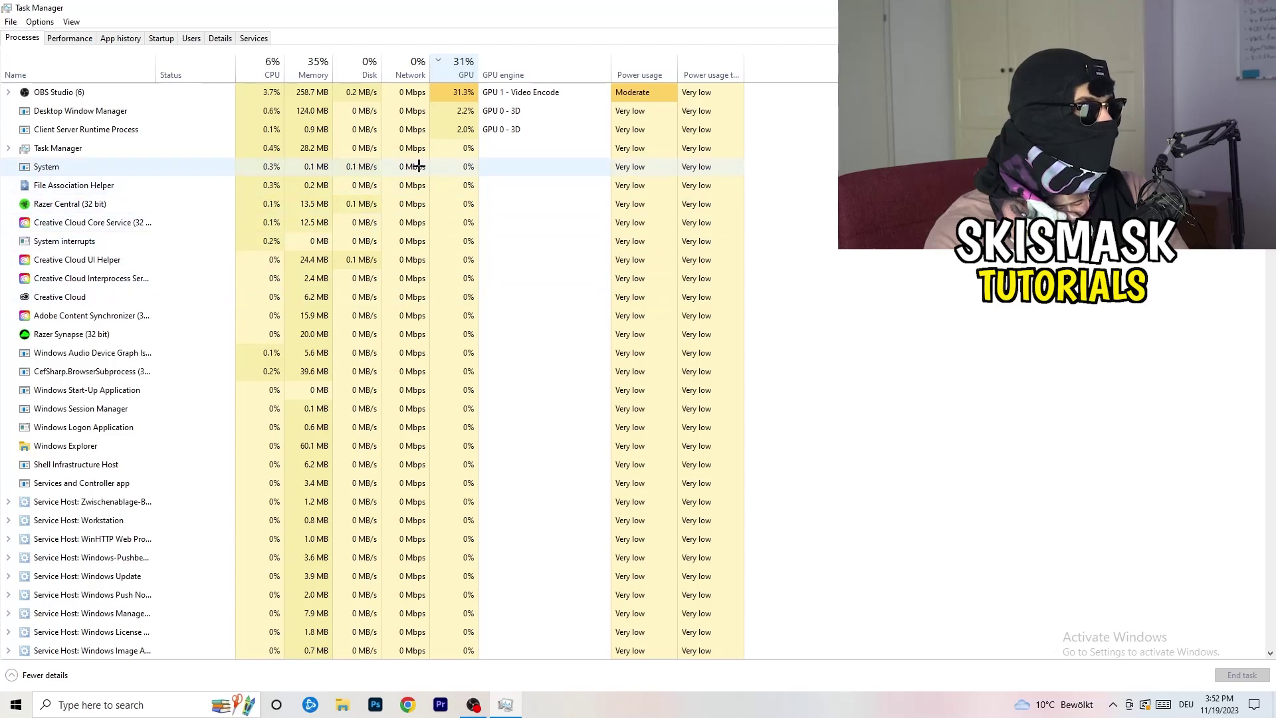
pyautogui.click(460, 69)
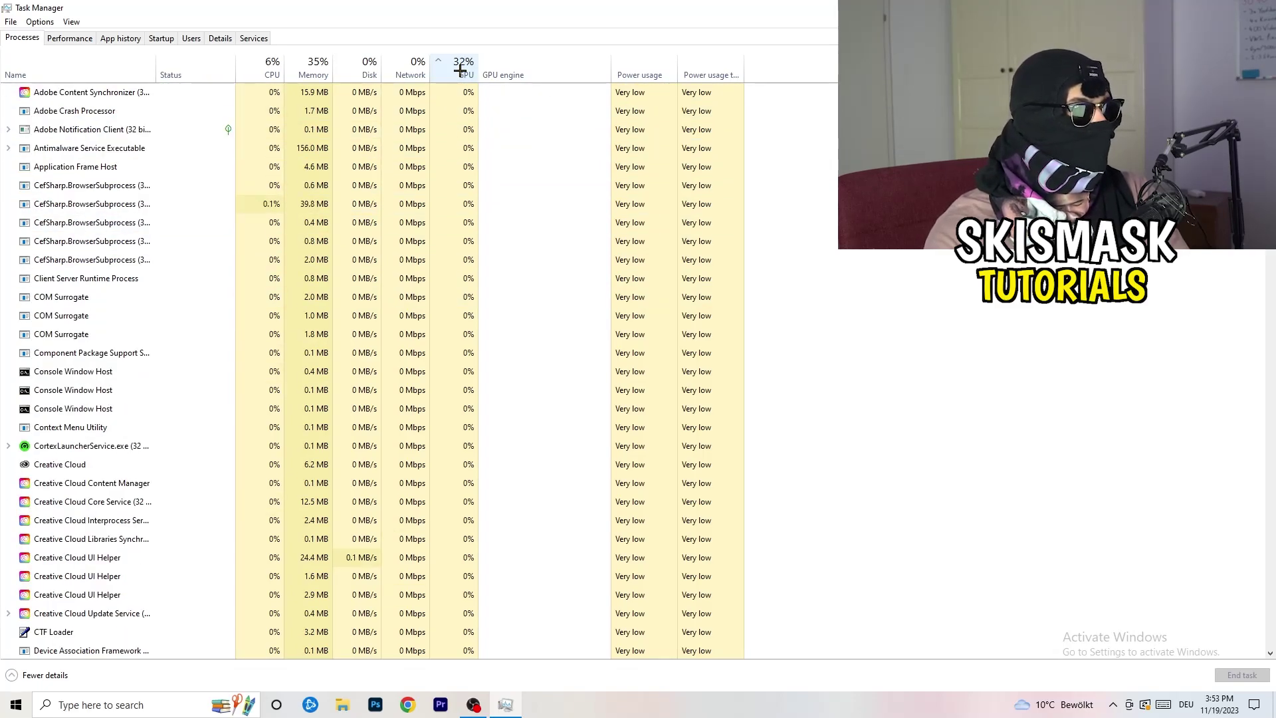
pyautogui.scroll(-4, 465, 211)
pyautogui.scroll(-9, 465, 212)
pyautogui.scroll(14, 469, 209)
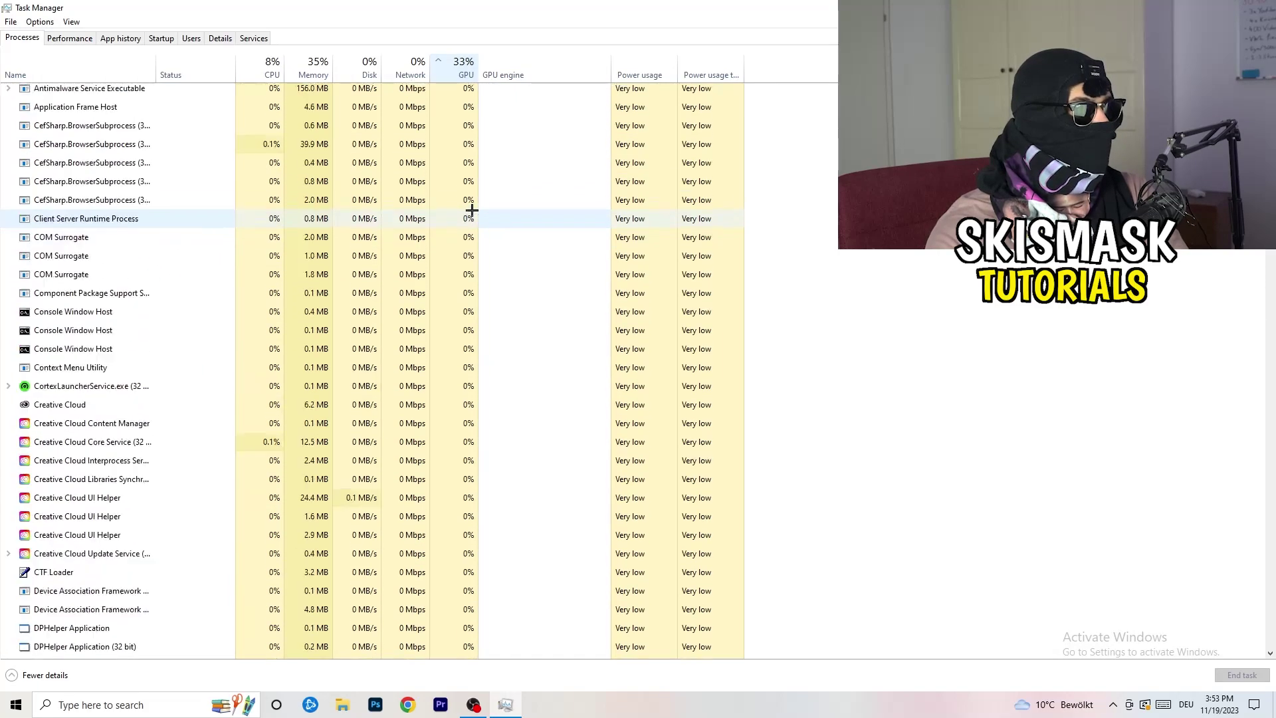
pyautogui.scroll(-15, 472, 208)
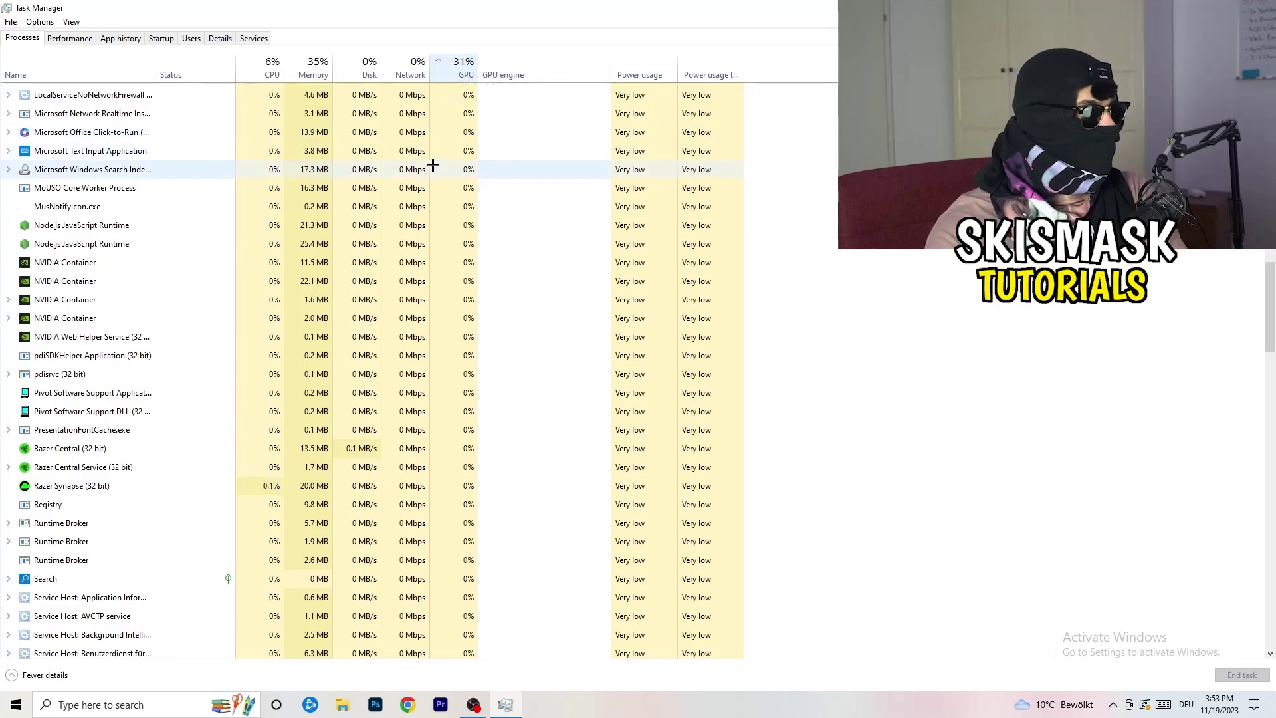
# - Show the available actions for the Microsoft Windows Search Indexer process, and close Task Manager after re-sorting by CPU usage
pyautogui.rightClick(433, 165)
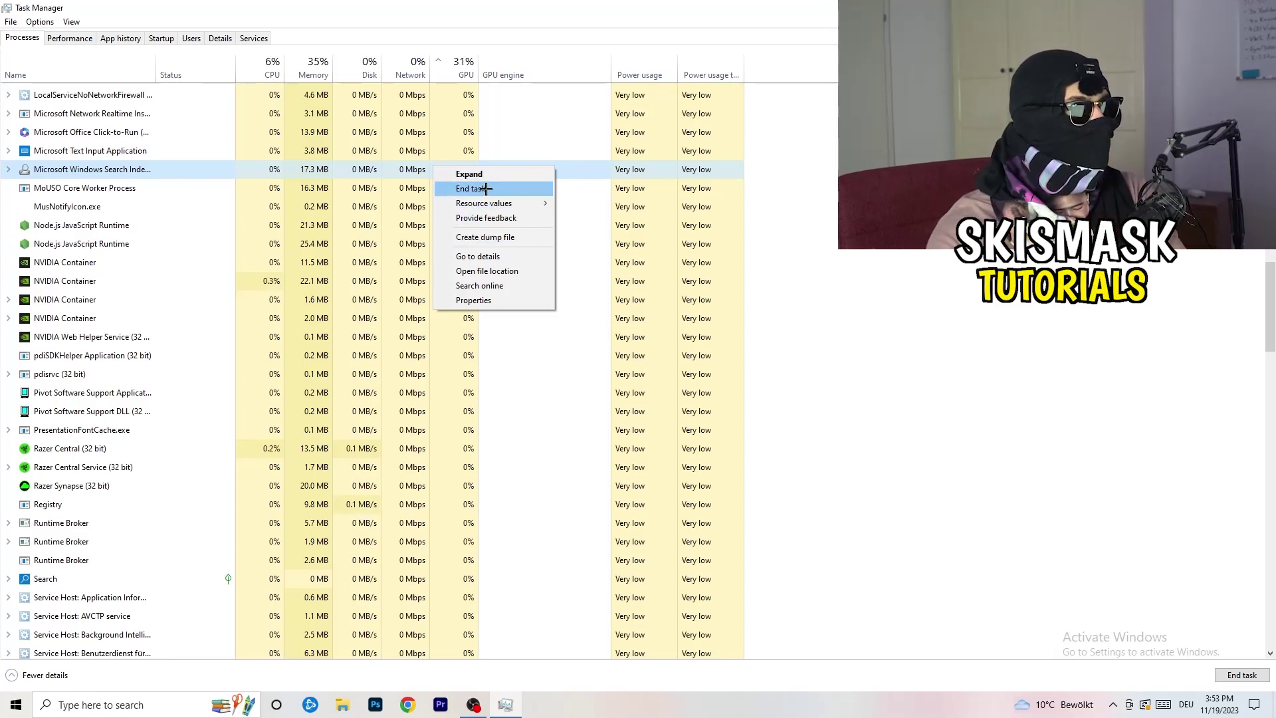
pyautogui.click(265, 67)
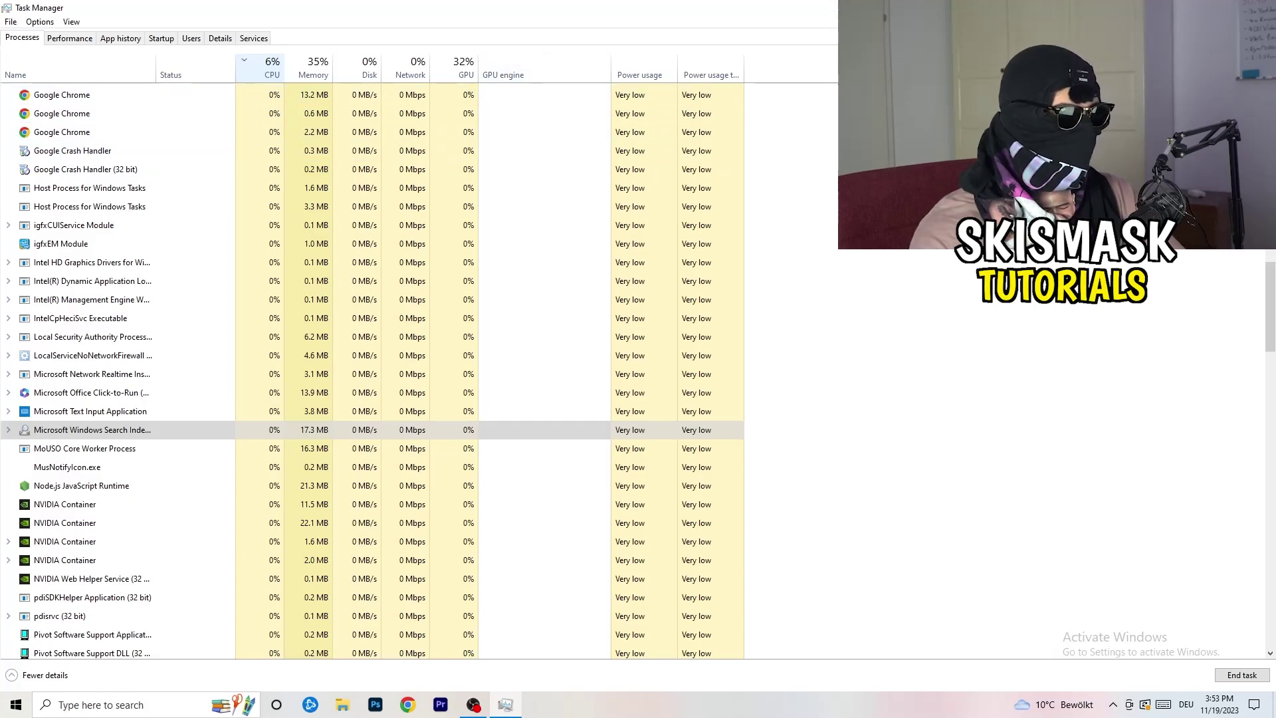
pyautogui.hotkey('alt', 'F4')
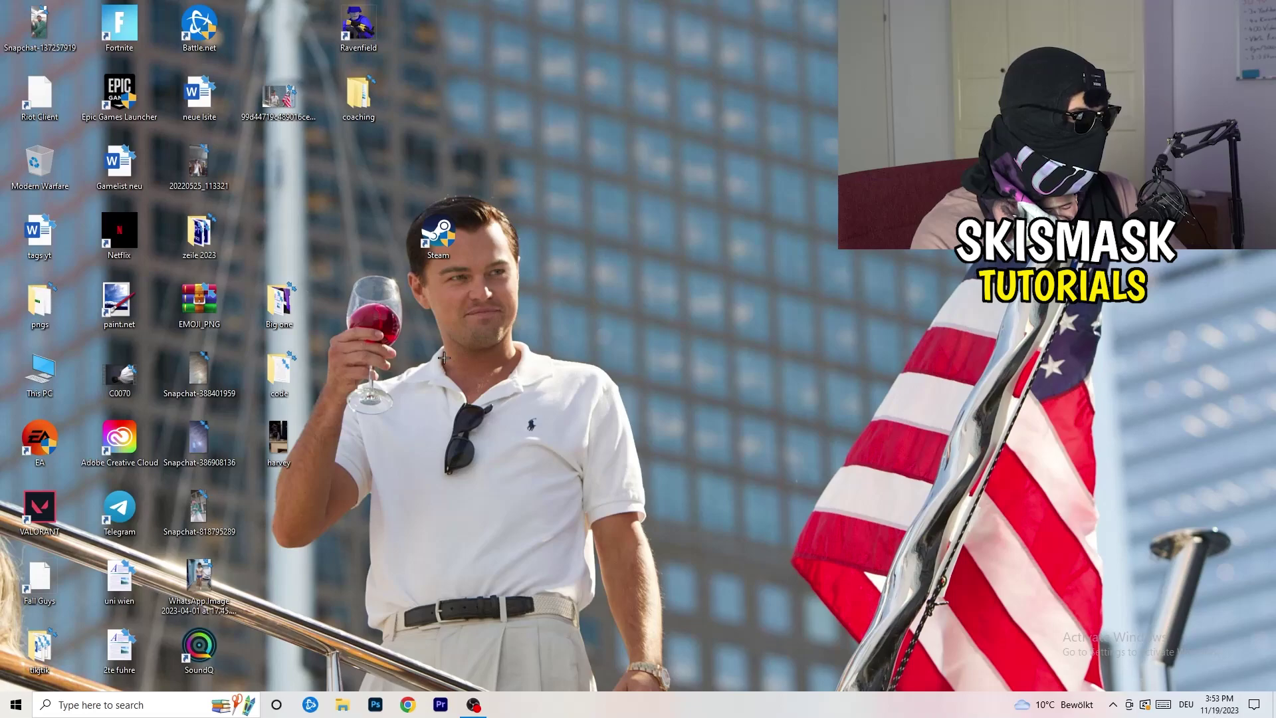
# - Open the Gaming section of Windows Settings and examine the Xbox Game Bar and Captures options
pyautogui.click(2, 712)
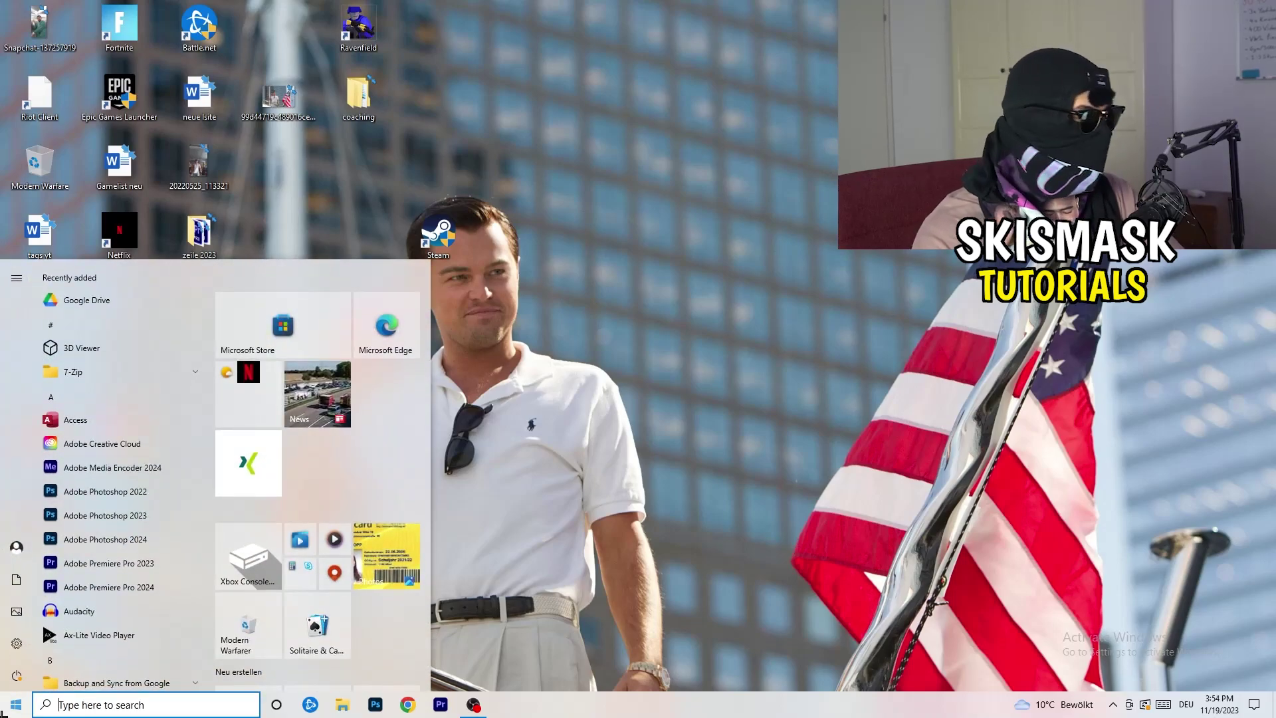
pyautogui.click(12, 646)
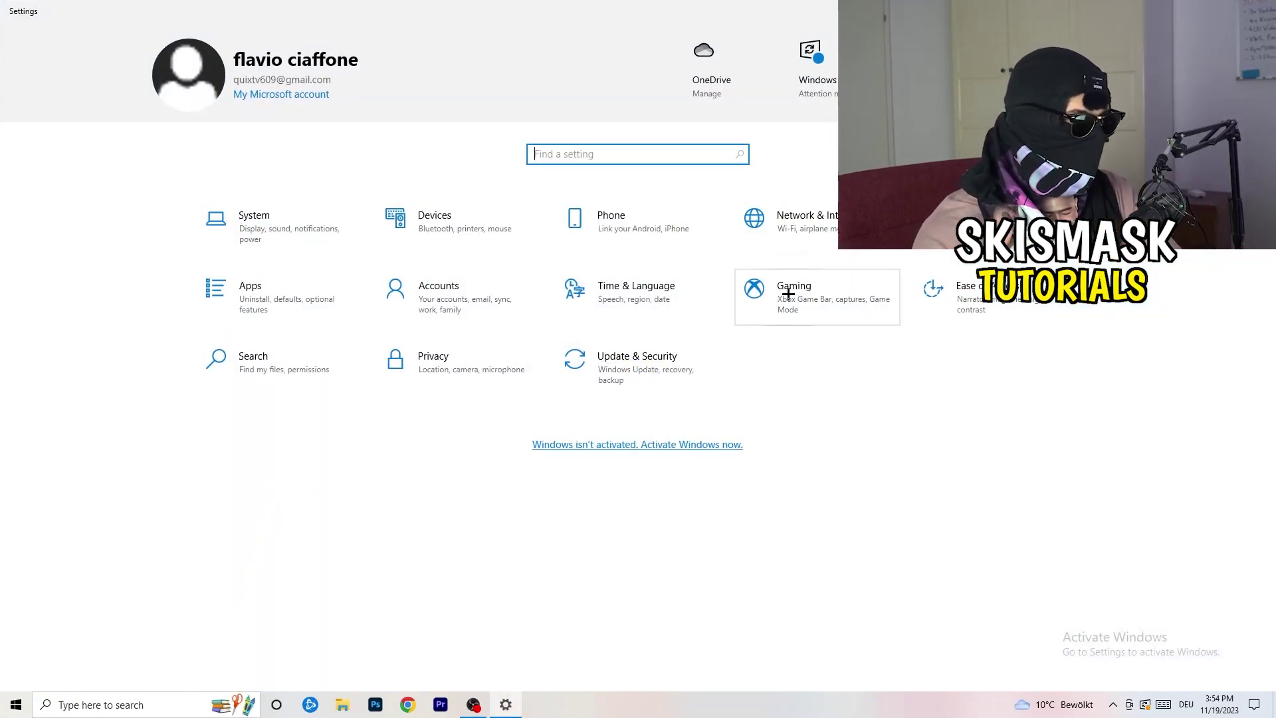
pyautogui.click(764, 292)
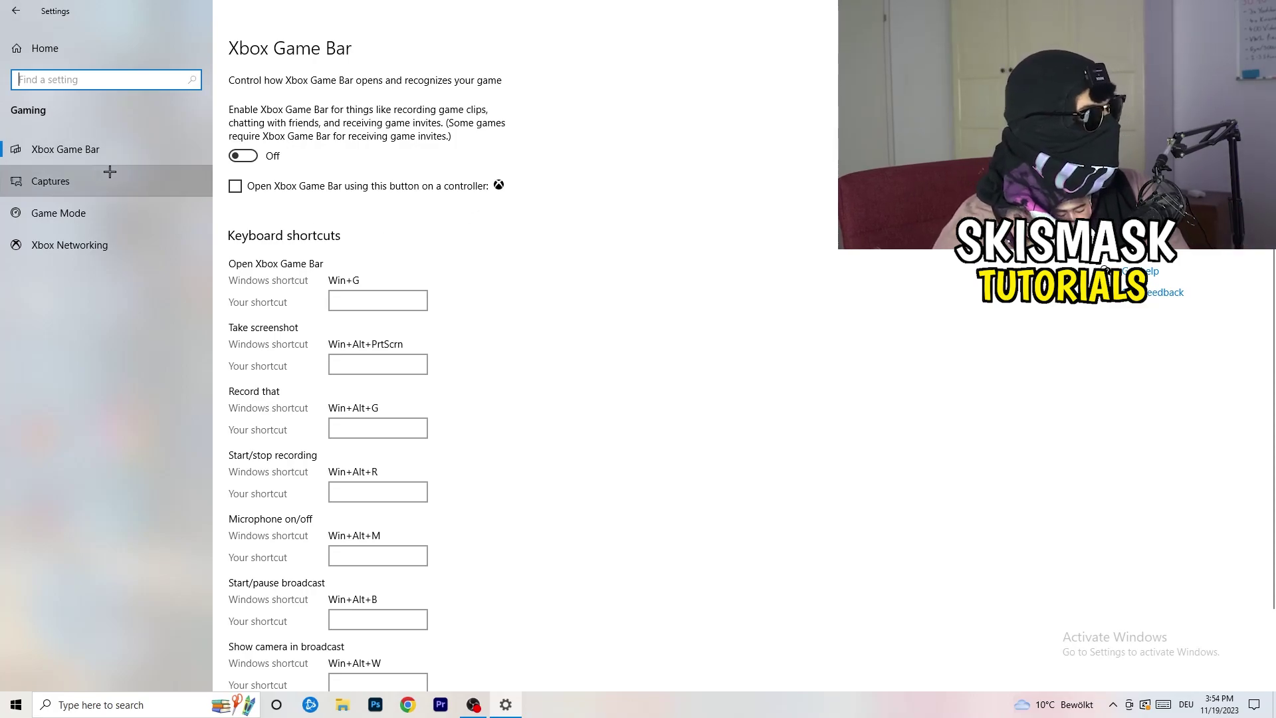
pyautogui.click(50, 181)
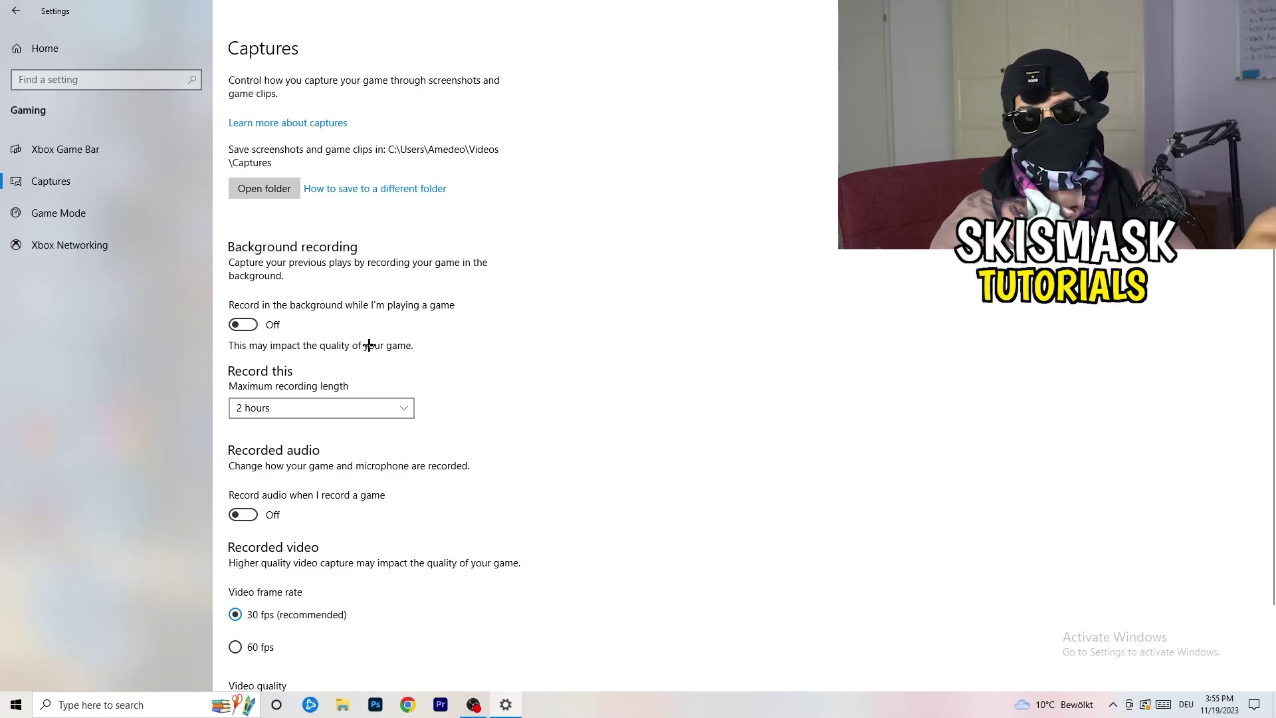
pyautogui.scroll(-2, 369, 345)
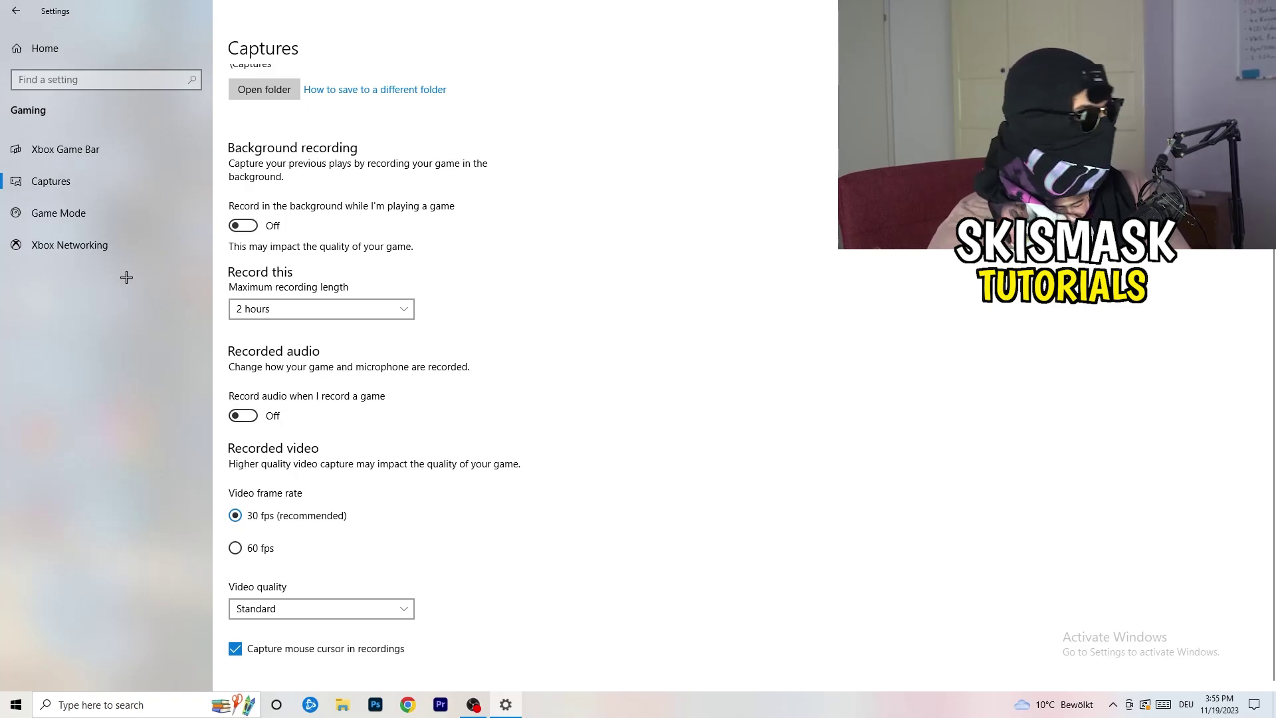
# - Check the Game Mode setting, and review the Windows Update page under Update & Security
pyautogui.click(30, 212)
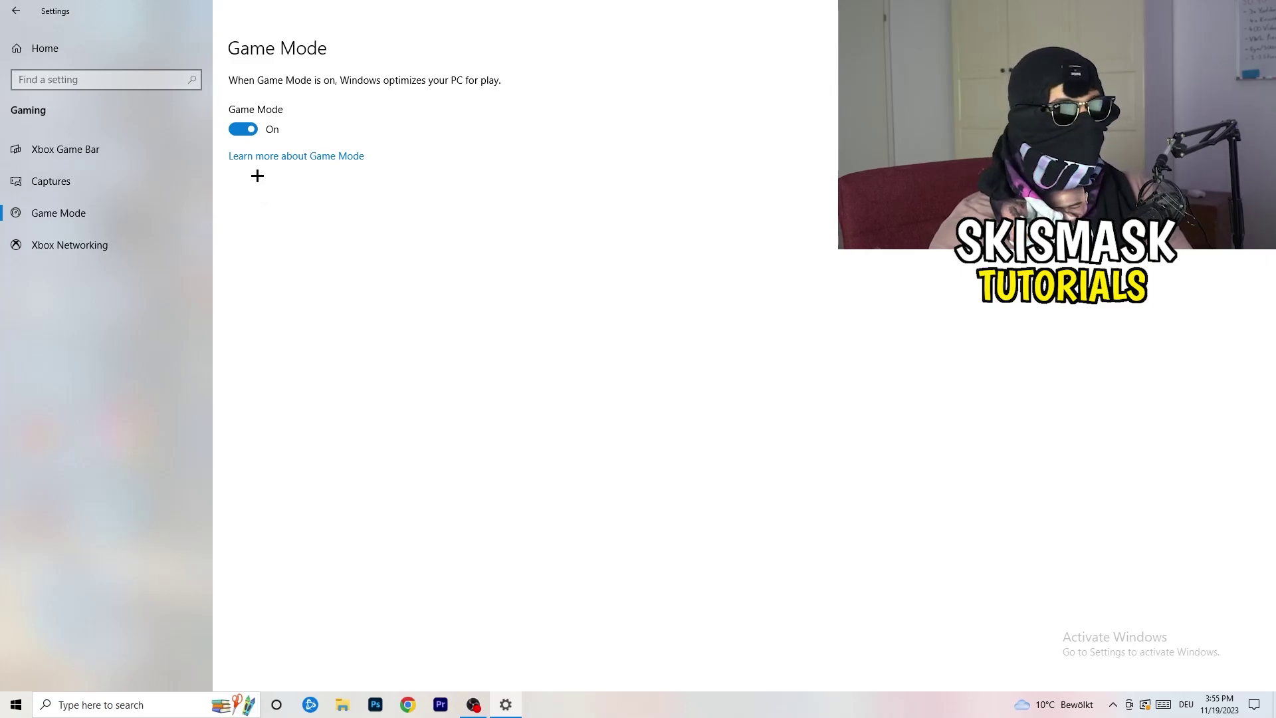
pyautogui.click(15, 10)
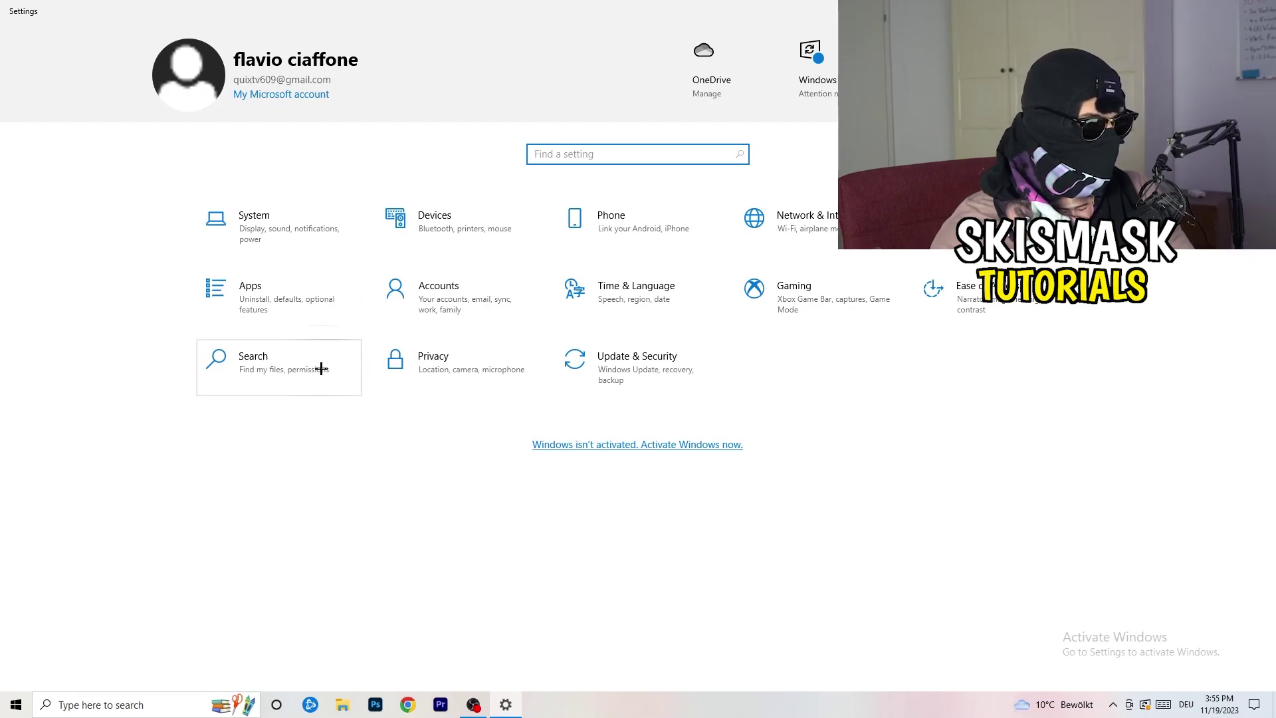
pyautogui.click(658, 389)
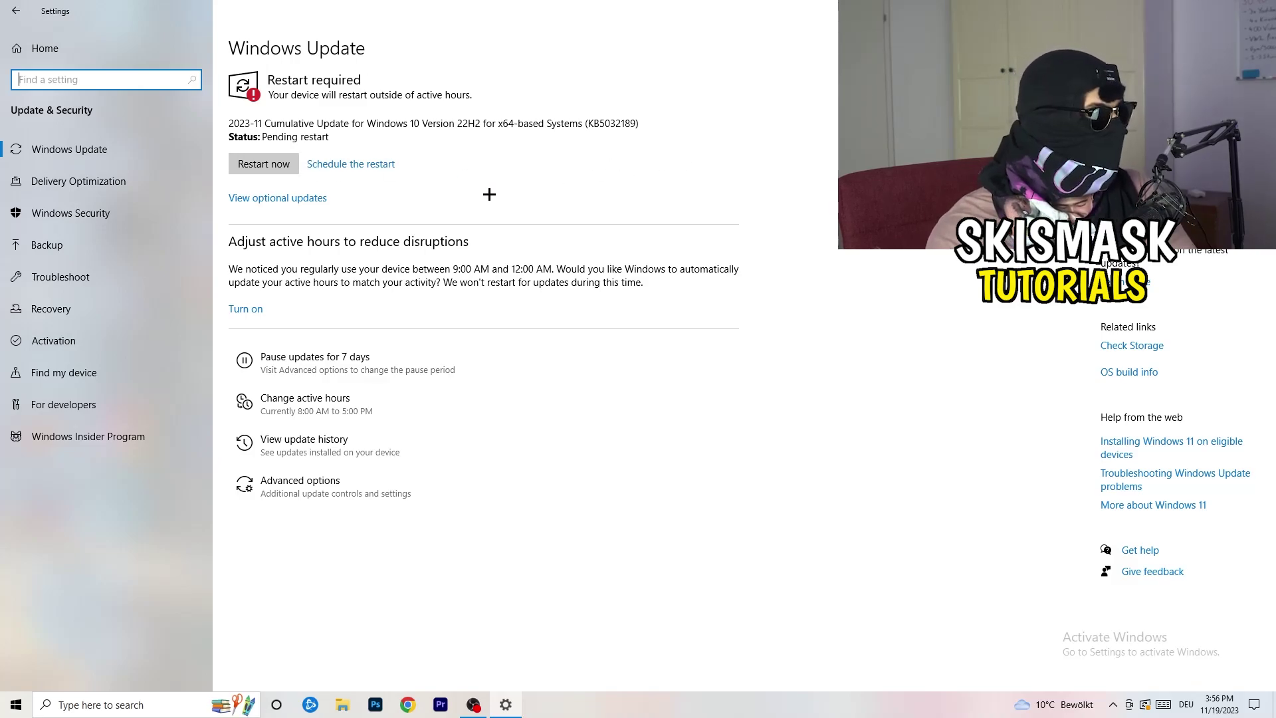
pyautogui.moveTo(491, 10); pyautogui.dragTo(228, 487)
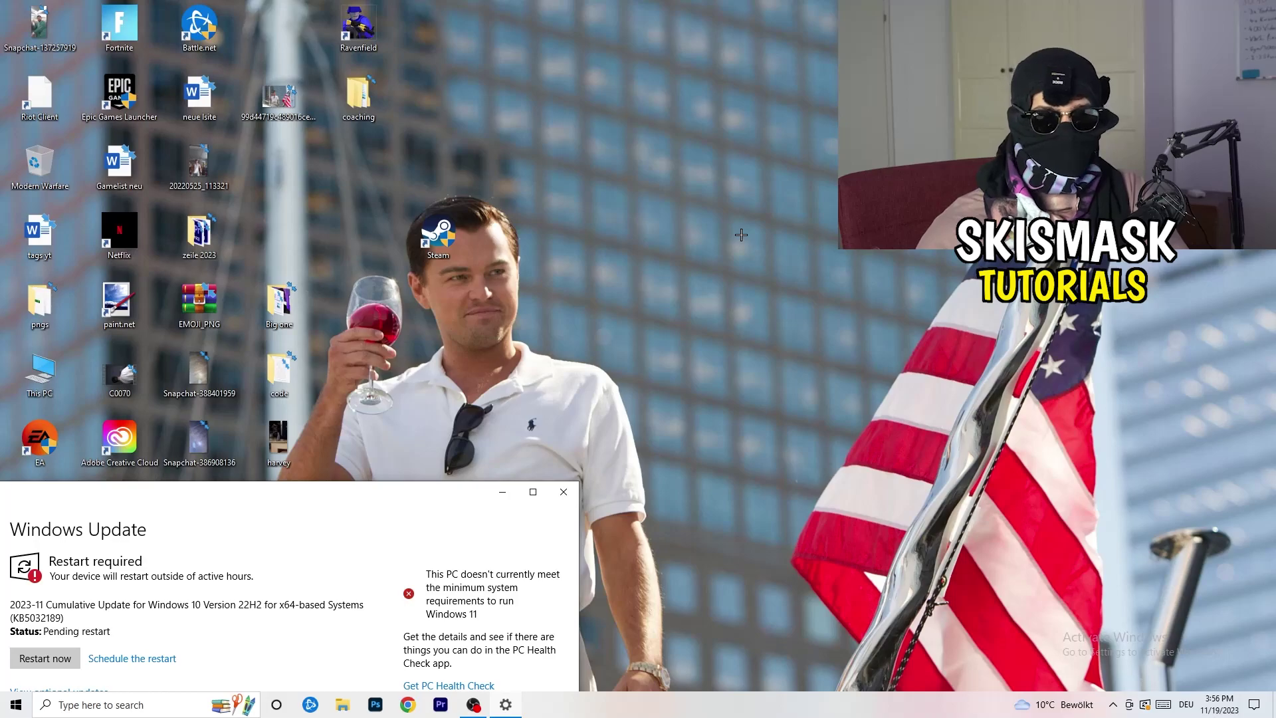
pyautogui.click(532, 491)
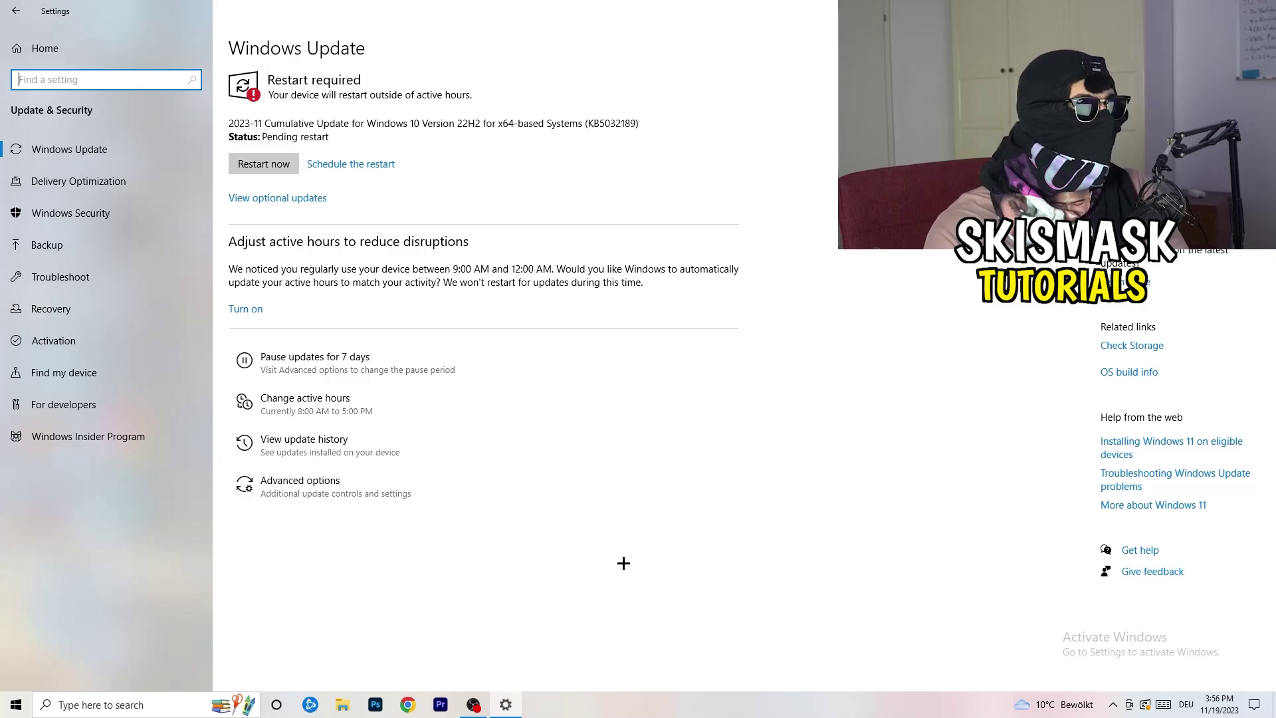
# - Open the System display settings and examine the scale, display resolution and multiple-display options without changing them
pyautogui.click(33, 57)
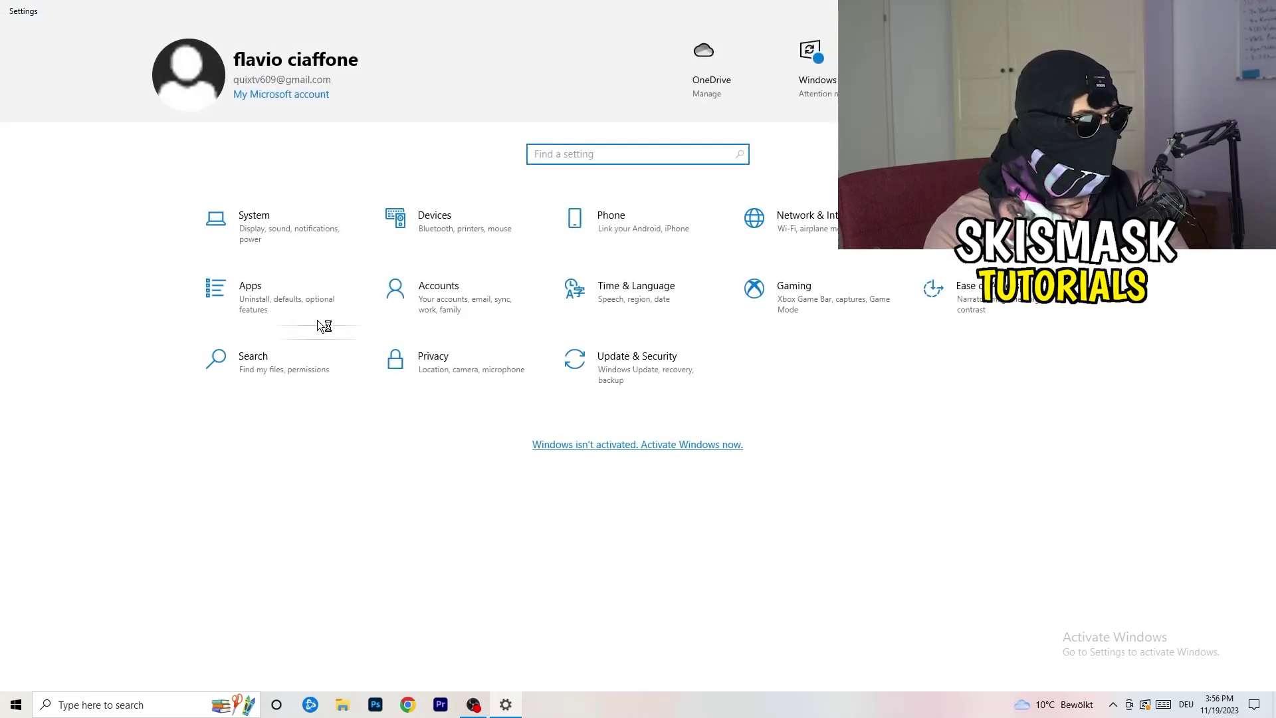
pyautogui.click(266, 223)
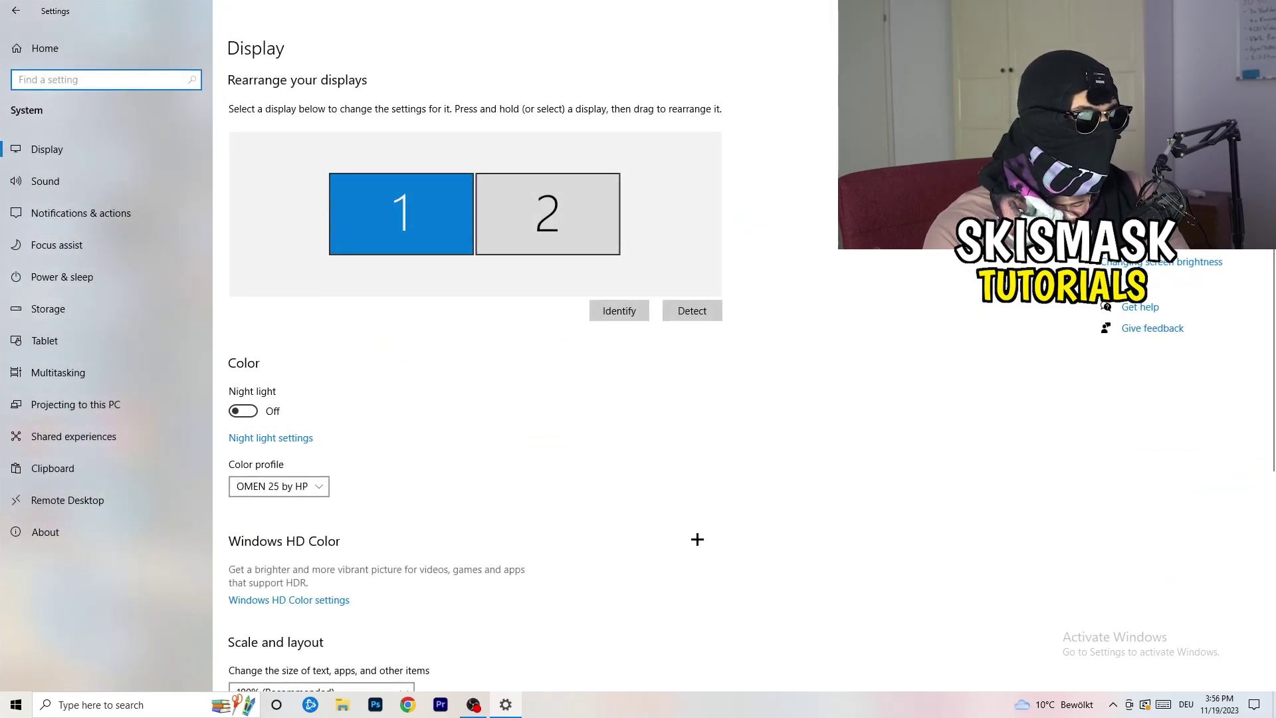
pyautogui.click(243, 51)
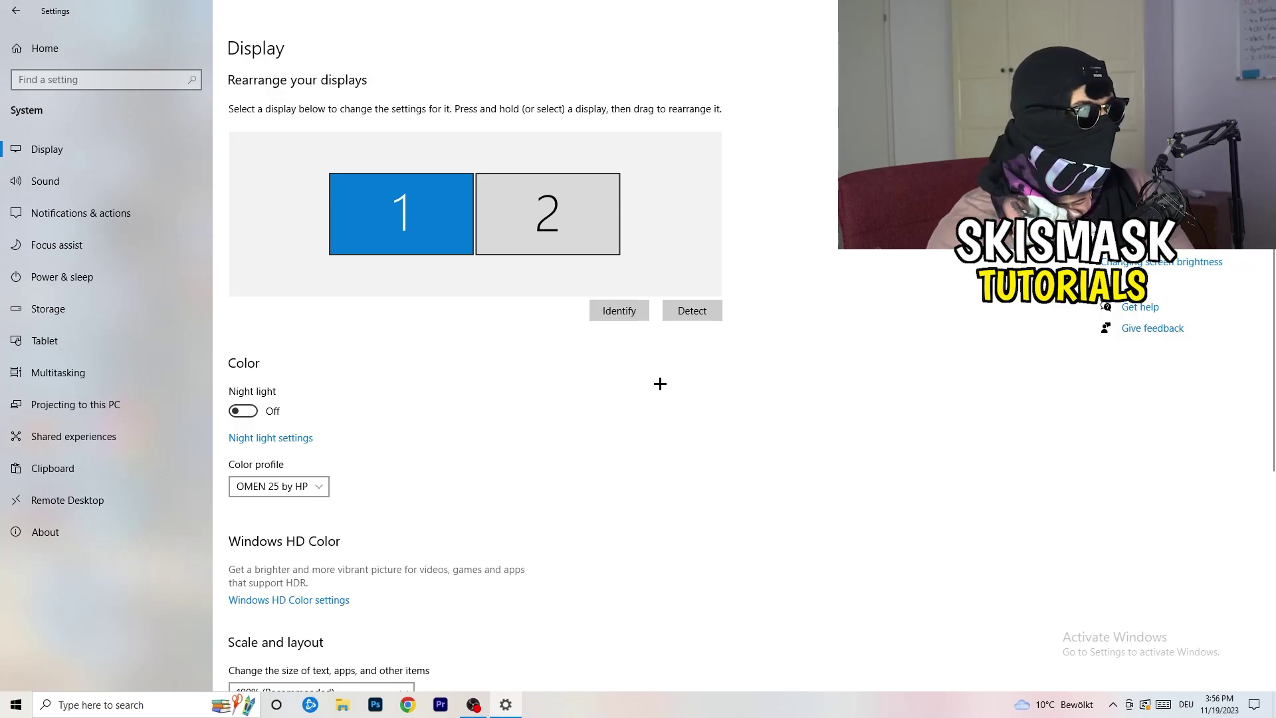
pyautogui.scroll(-3, 485, 333)
pyautogui.scroll(-2, 499, 335)
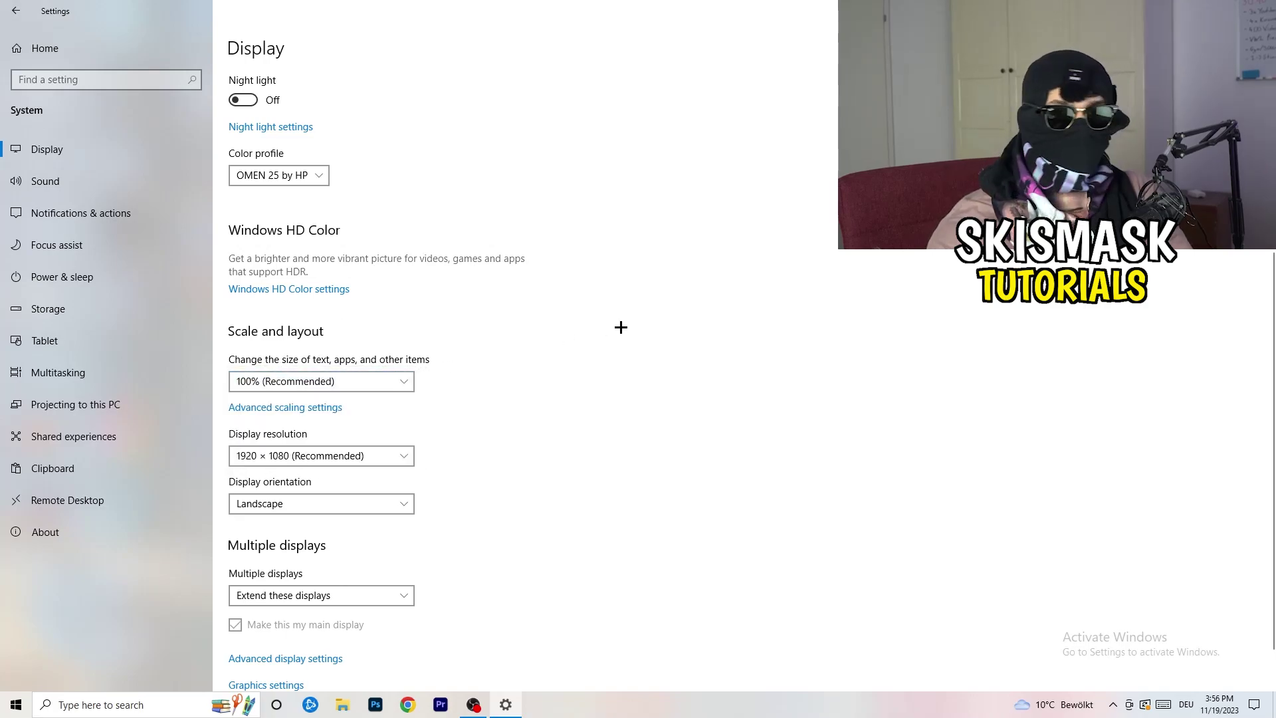
pyautogui.scroll(-2, 307, 361)
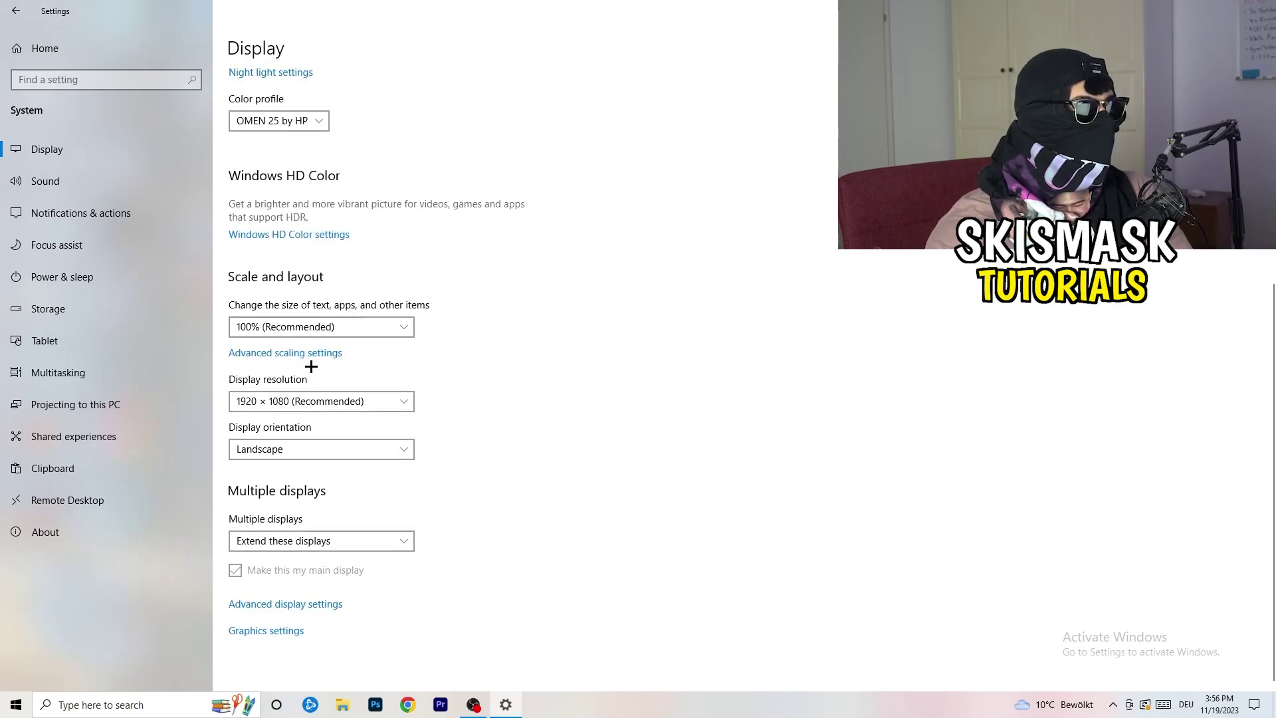
pyautogui.click(344, 407)
pyautogui.click(628, 360)
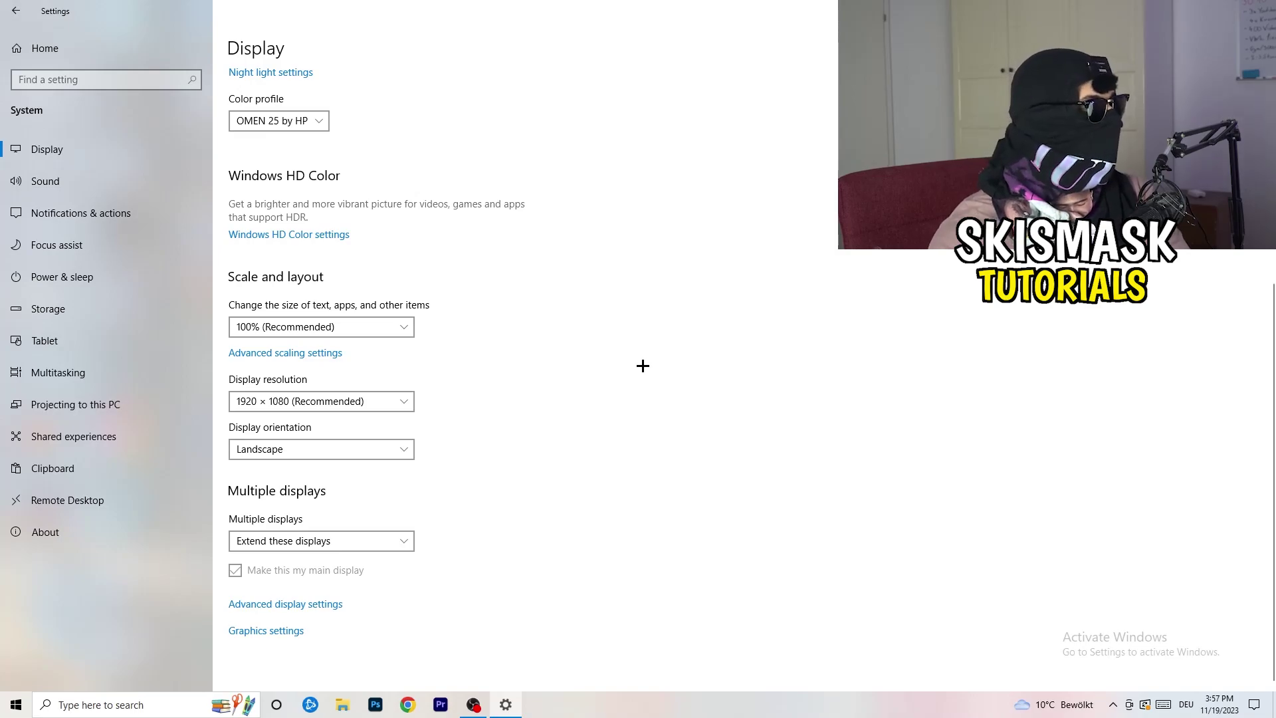
# - Open the additional power settings from Power & sleep, review the preferred and additional power plans, and close Power Options
pyautogui.click(85, 278)
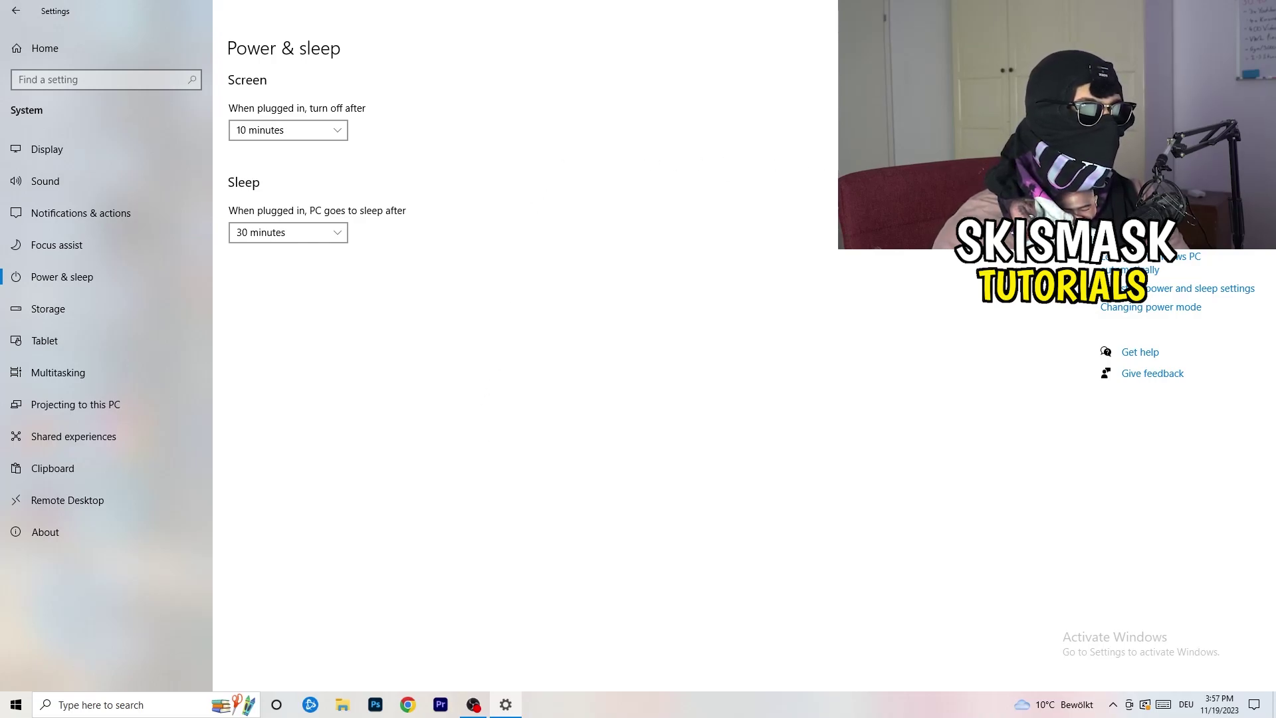
pyautogui.click(1149, 196)
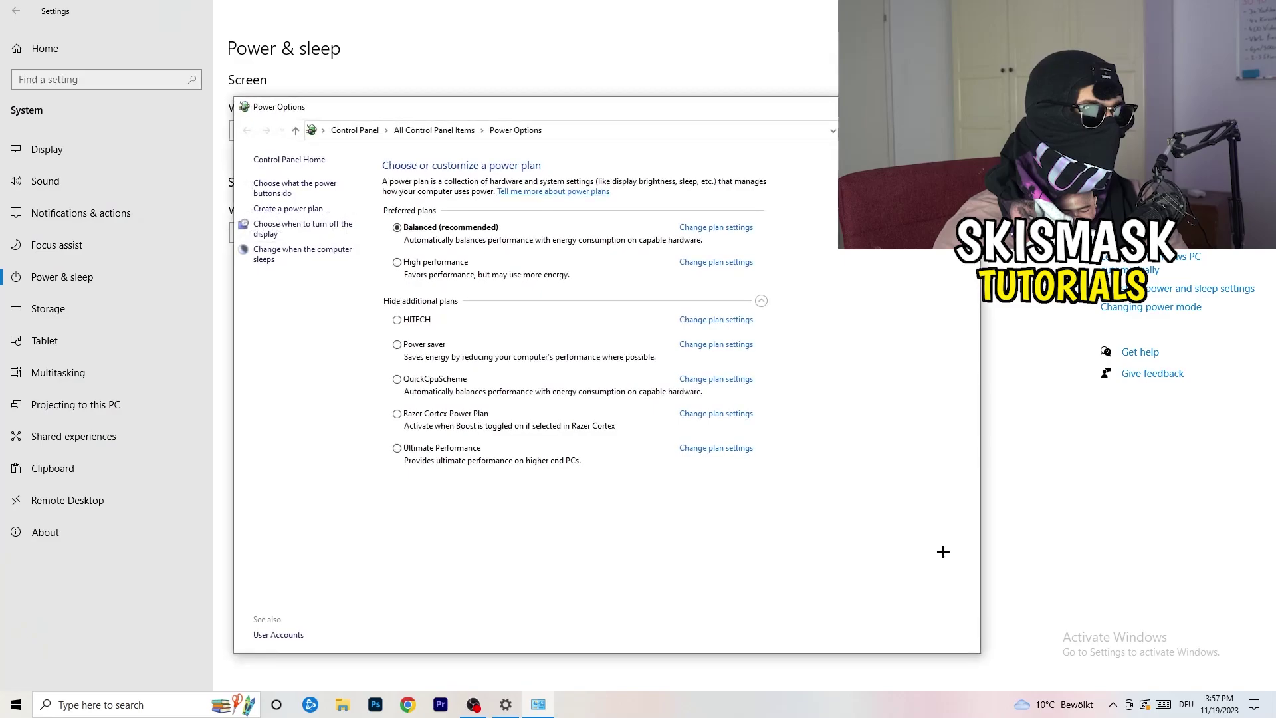
pyautogui.click(761, 301)
pyautogui.click(762, 302)
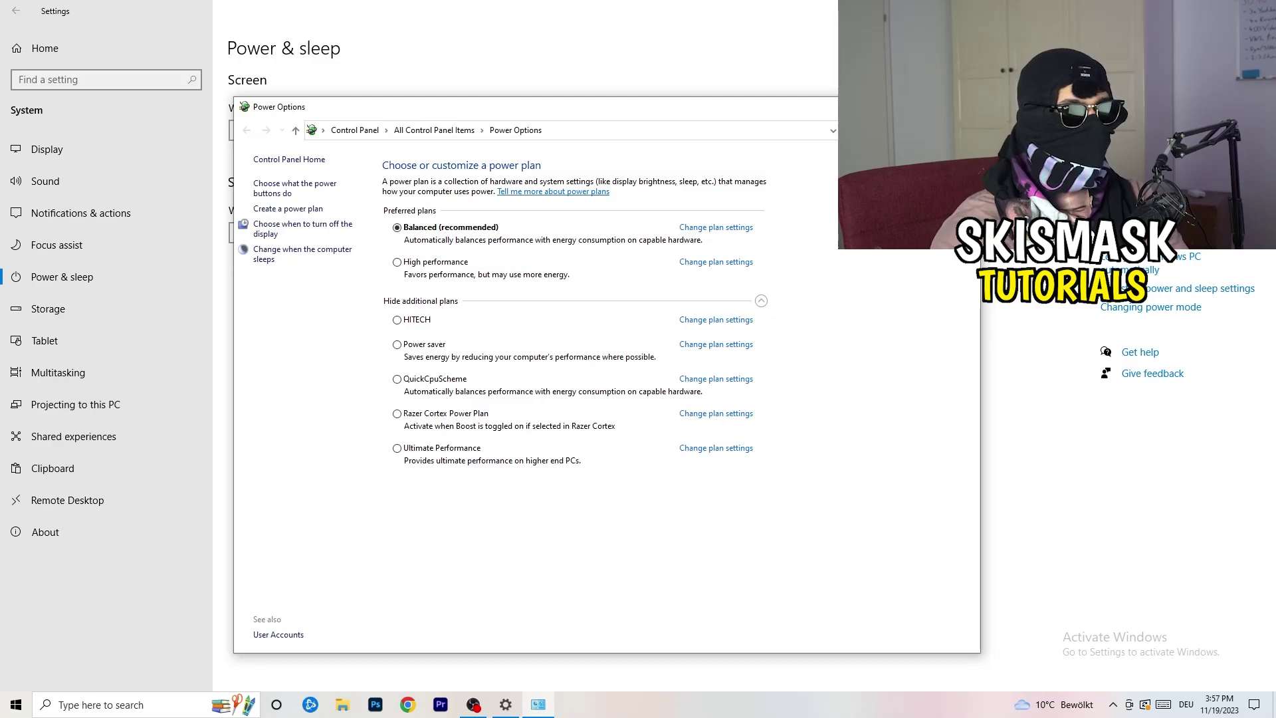
pyautogui.hotkey('alt', 'F4')
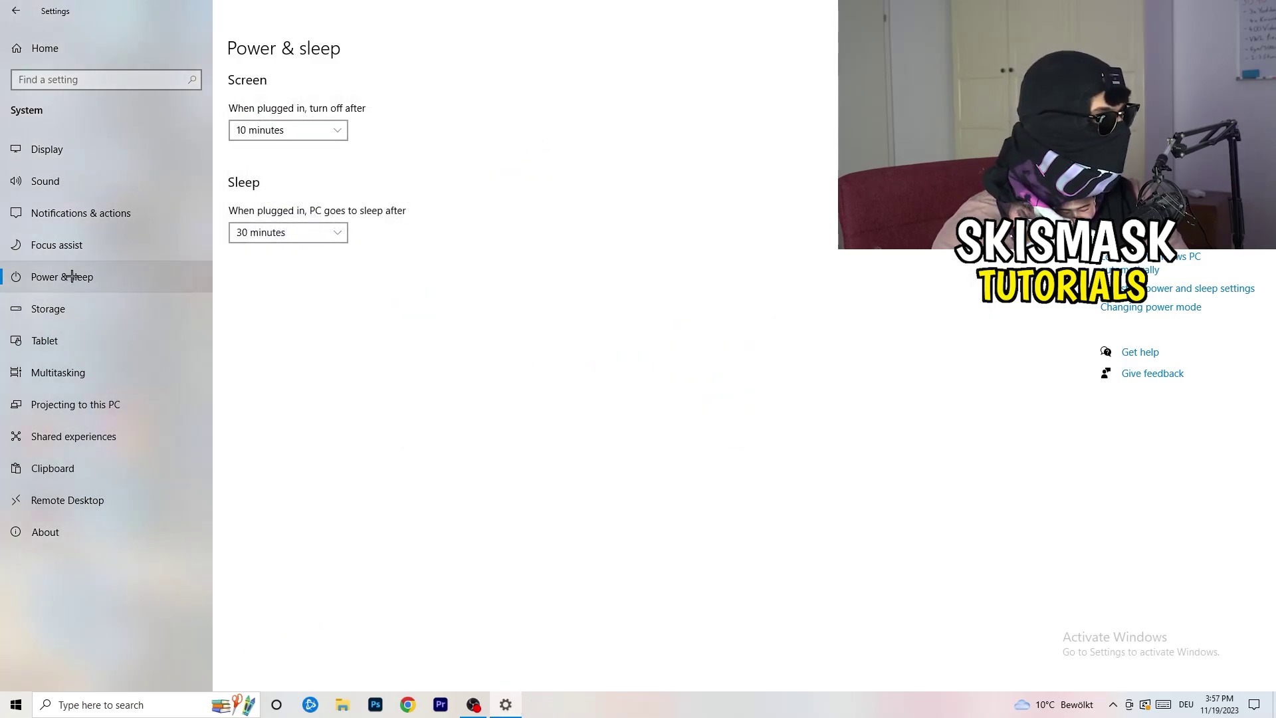
# - Examine the Storage Sense schedule and temporary file cleanup options in the Storage settings, and close Settings
pyautogui.click(78, 310)
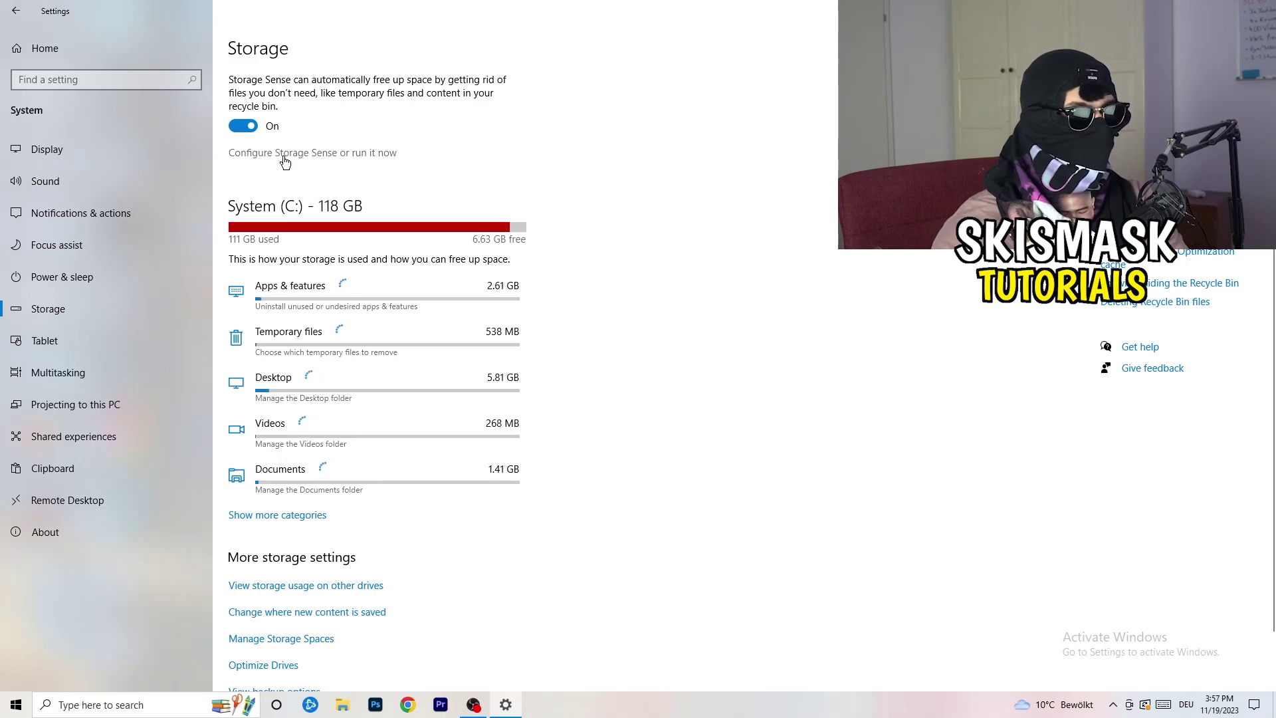
pyautogui.click(284, 158)
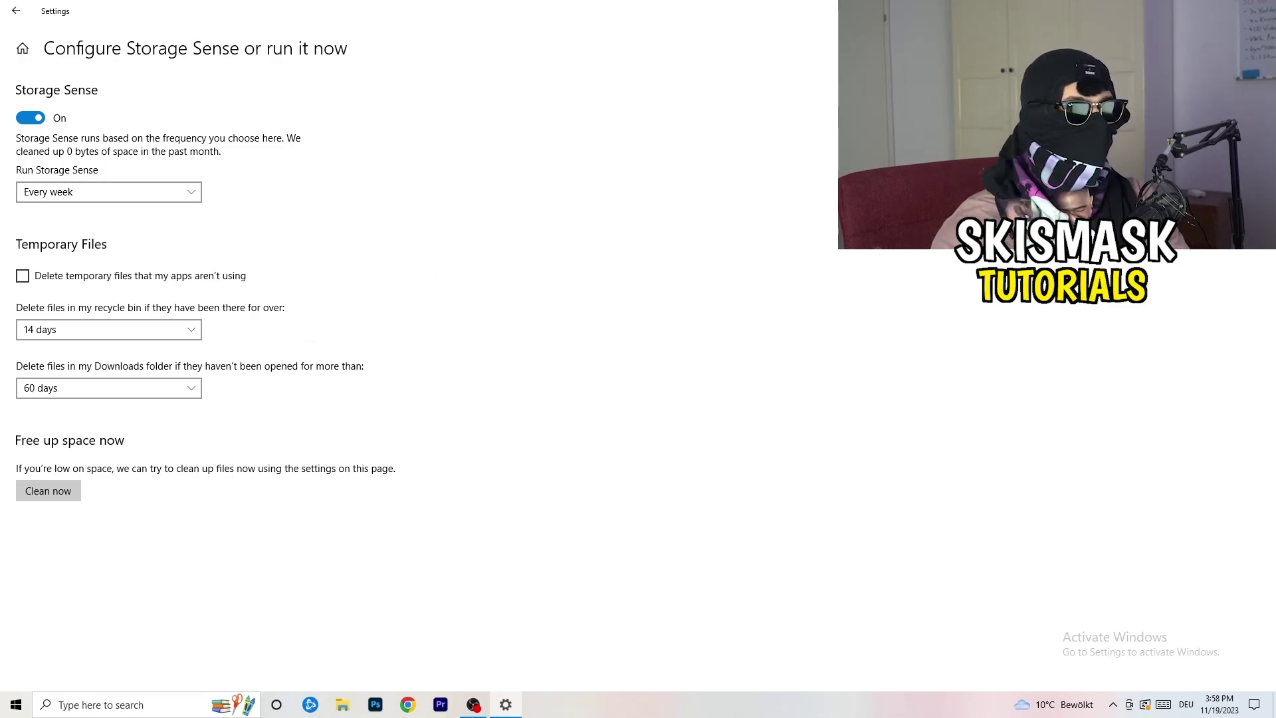
pyautogui.click(1259, 10)
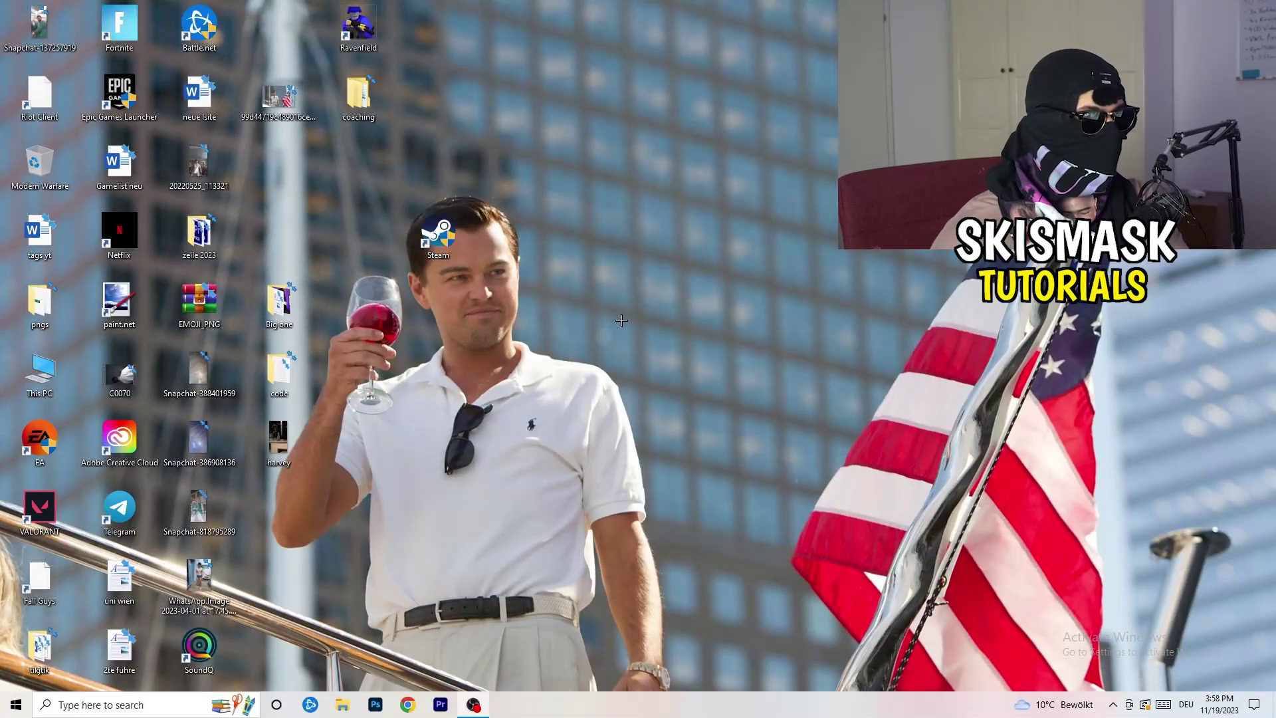